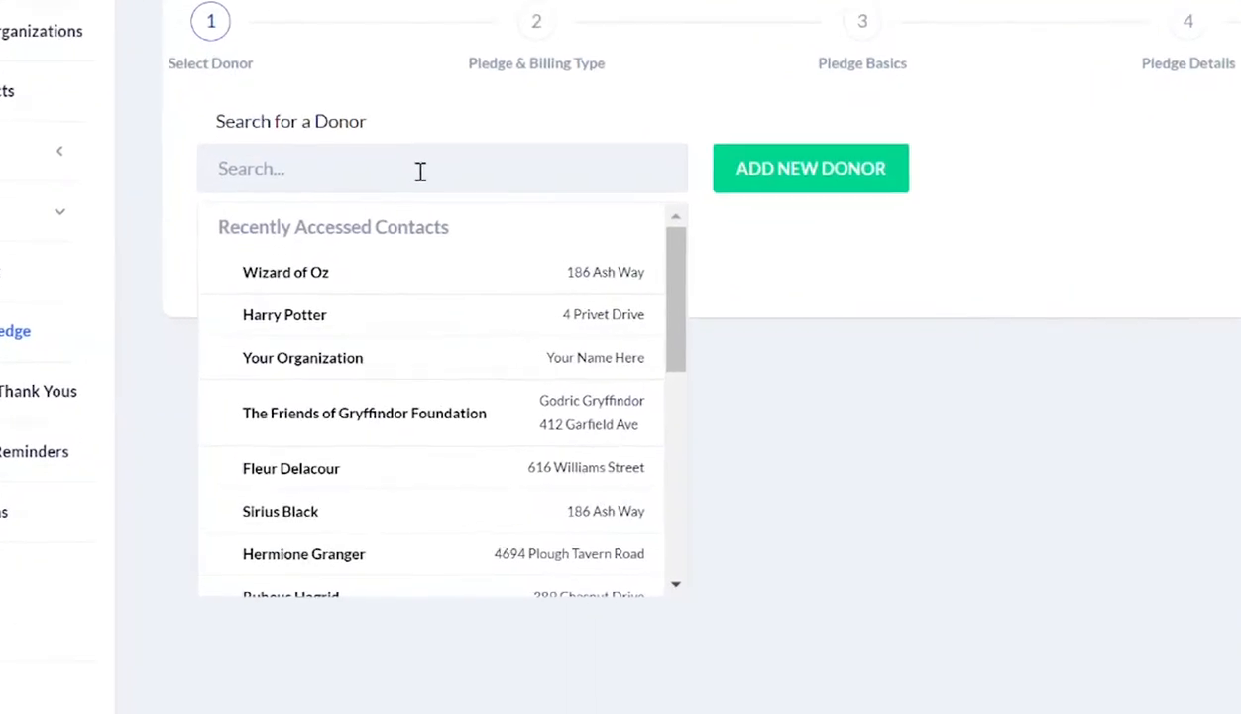
# - Select Wizard of Oz from the recently accessed contacts and set the pledge type to Fixed Pledge Amount - Multiple Payment
pyautogui.click(354, 146)
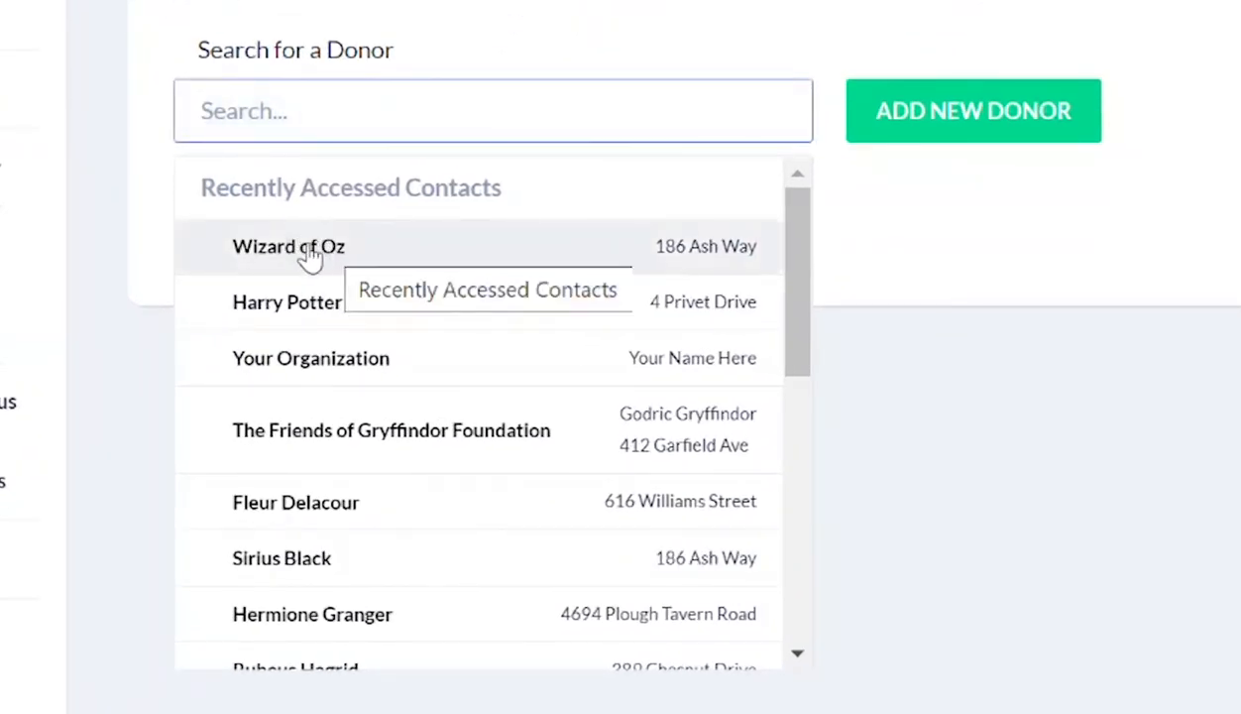
pyautogui.click(324, 260)
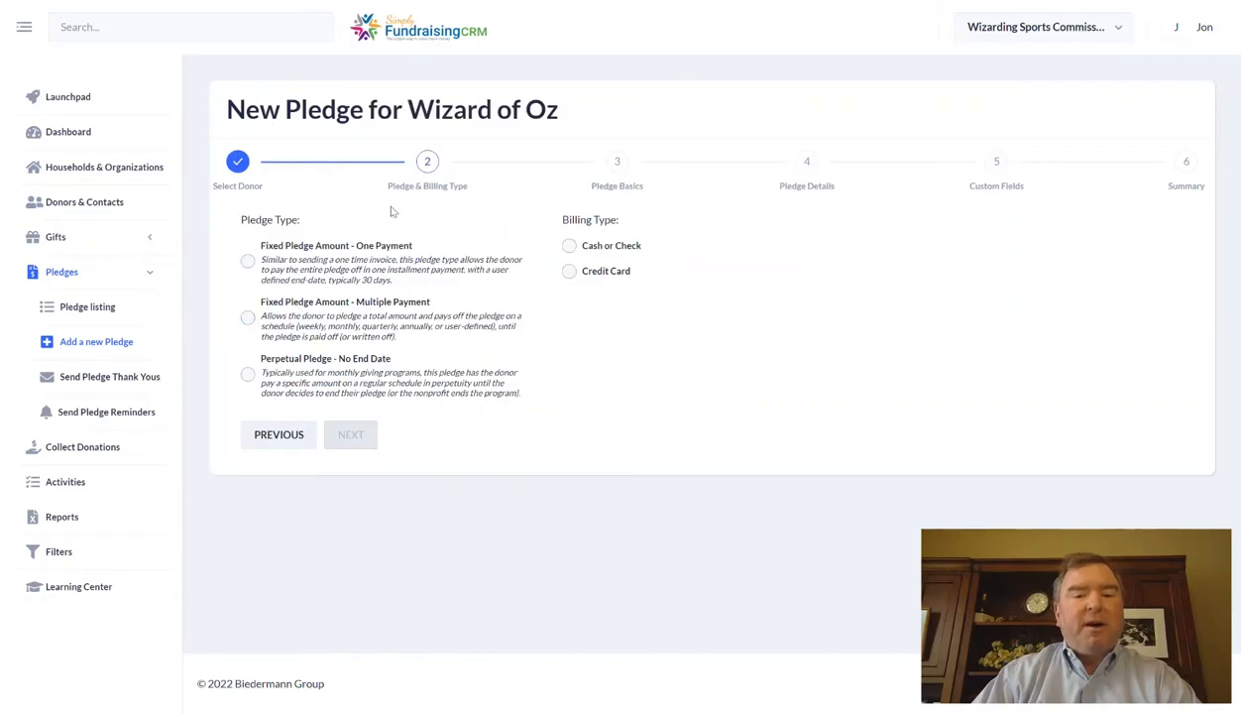
pyautogui.click(248, 317)
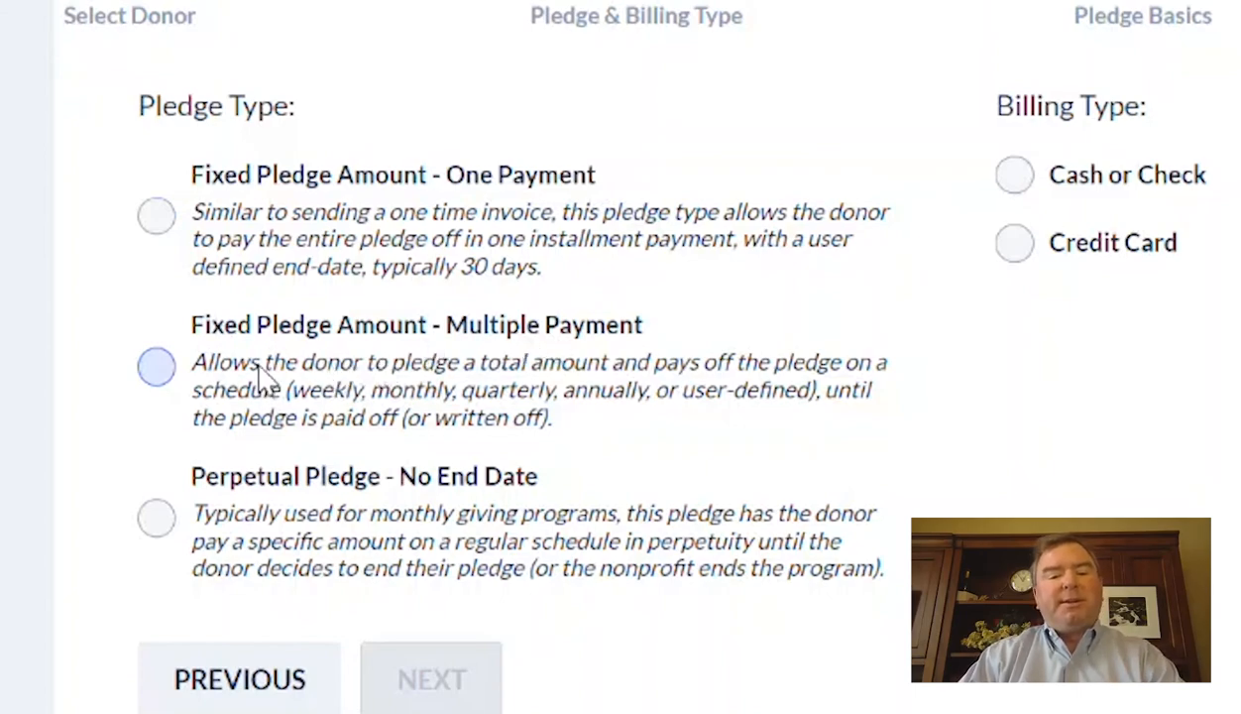
pyautogui.click(158, 369)
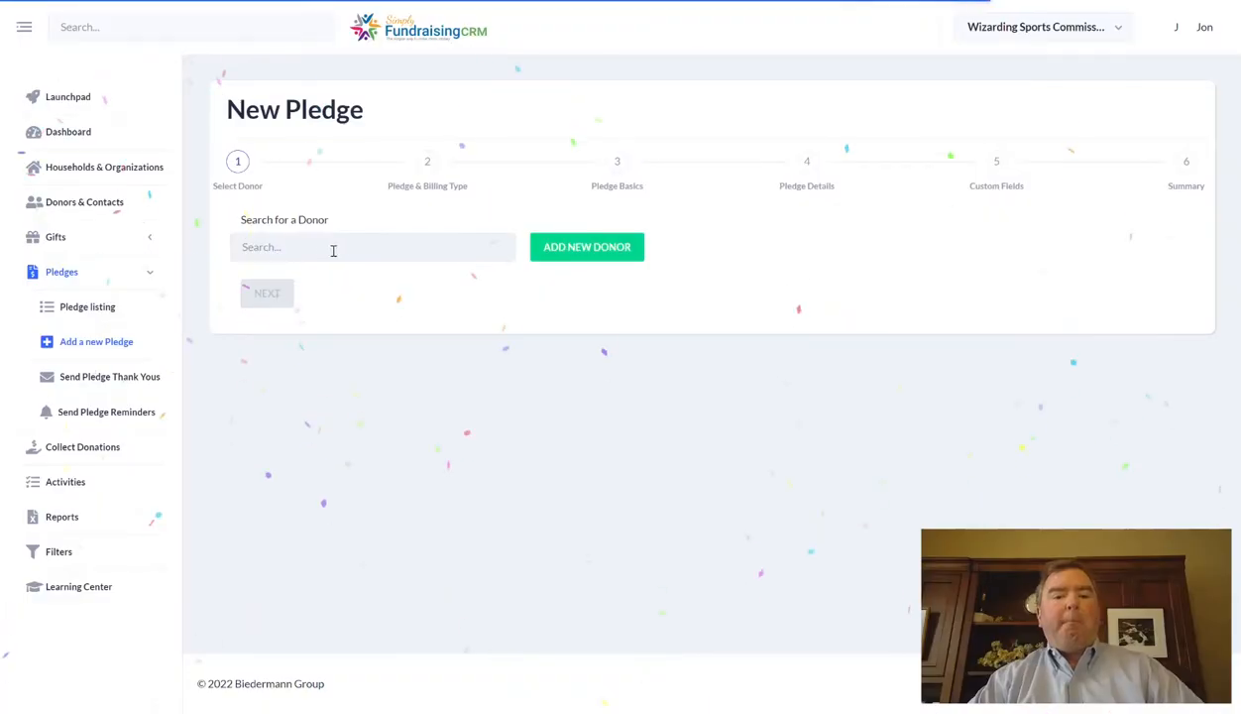
# - Search for "Wizard" and choose Wizard of Oz as the donor for another new pledge
pyautogui.click(318, 249)
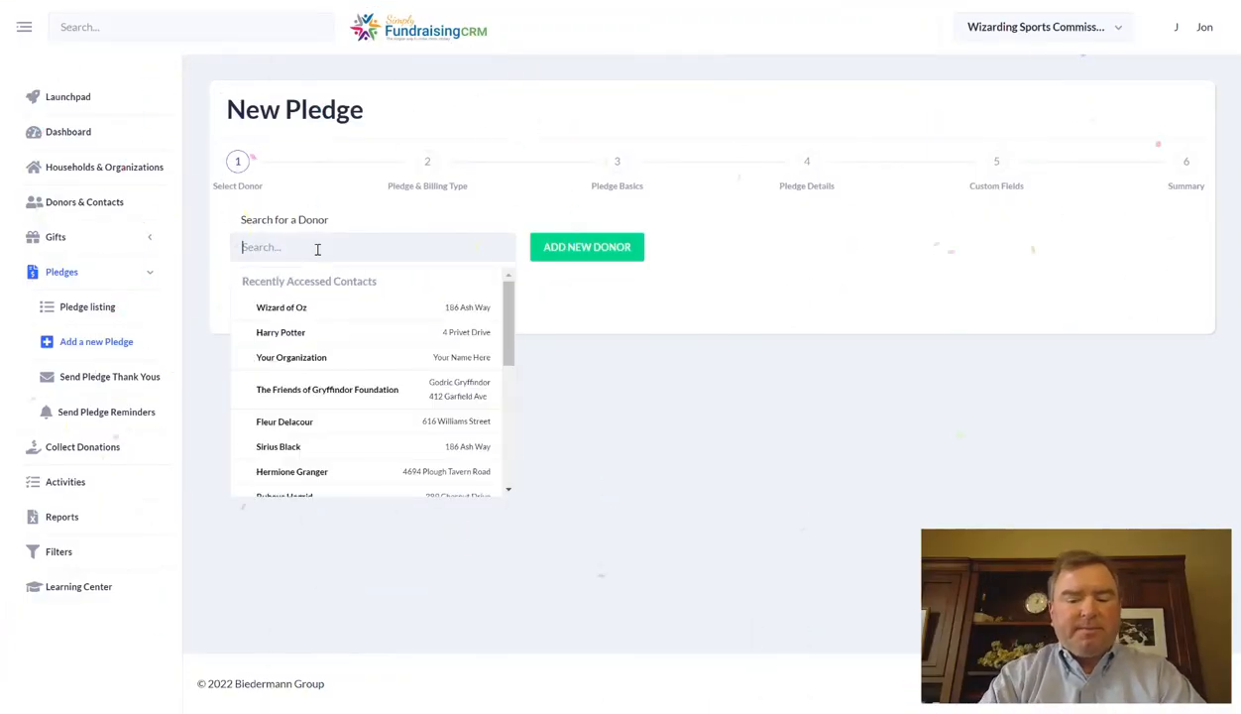
pyautogui.write('Wizard')
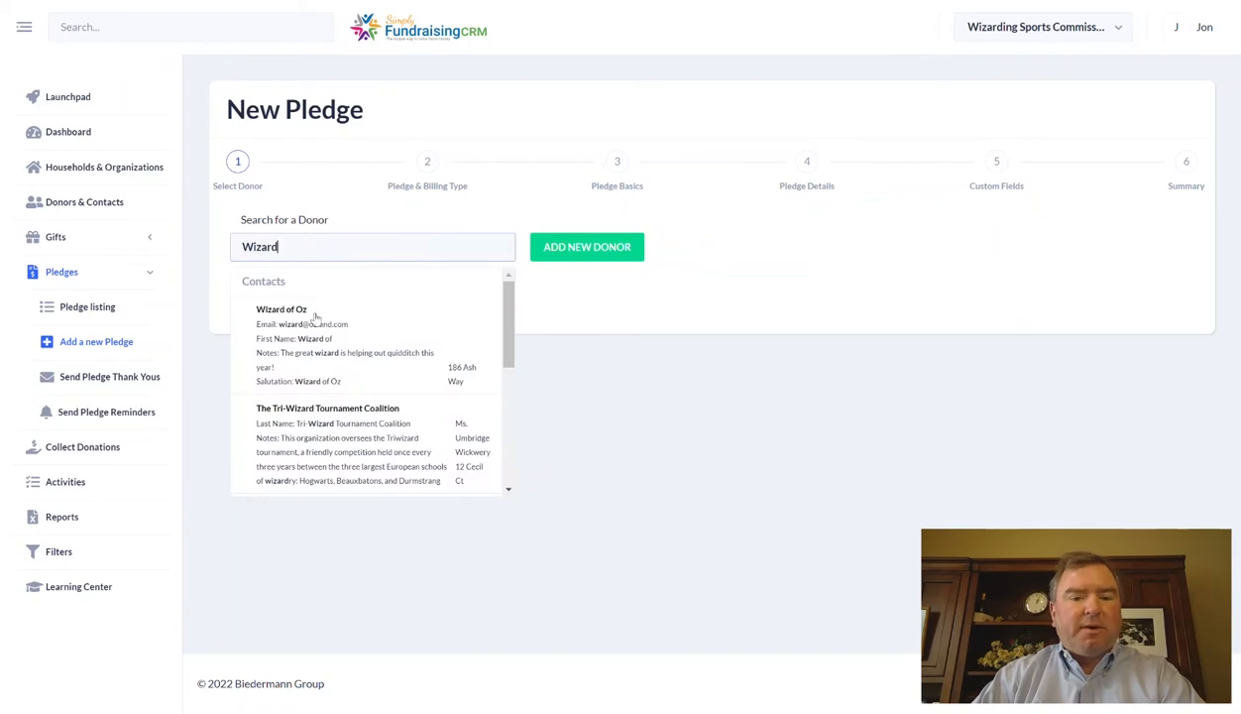
pyautogui.click(321, 301)
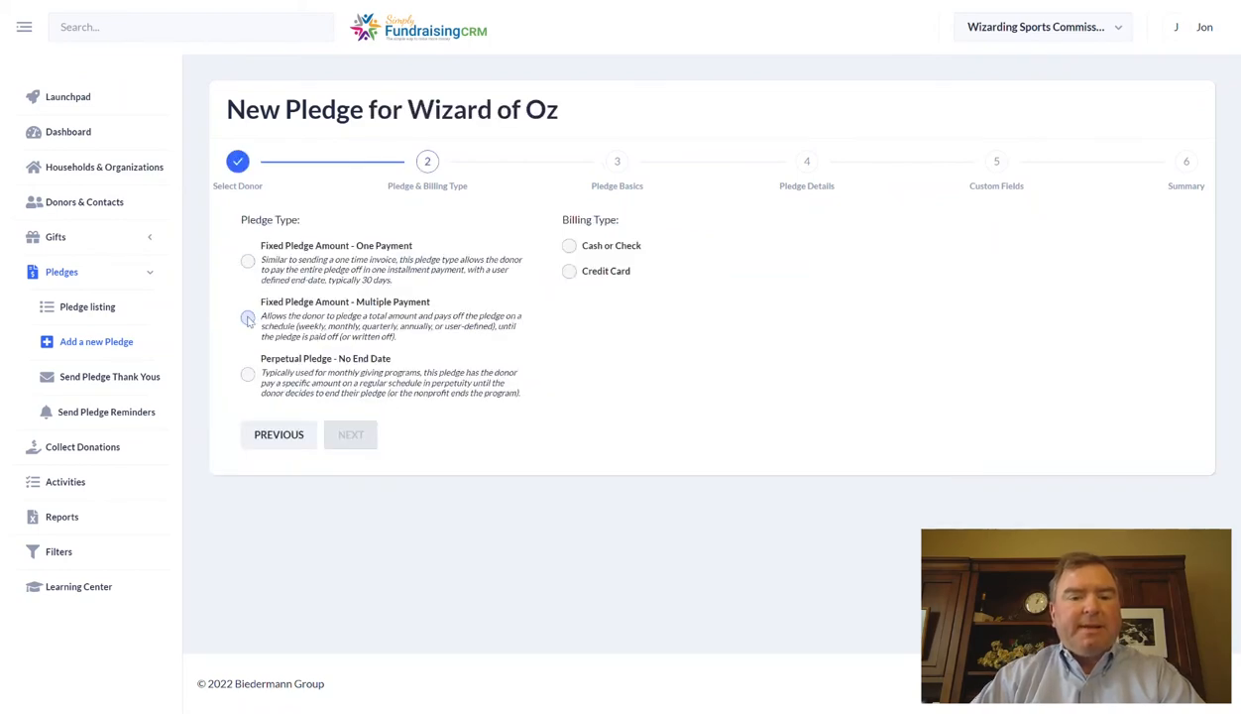
# - Set the pledge type to Fixed Pledge Amount - Multiple Payment with Cash or Check billing and continue to the pledge basics
pyautogui.click(248, 317)
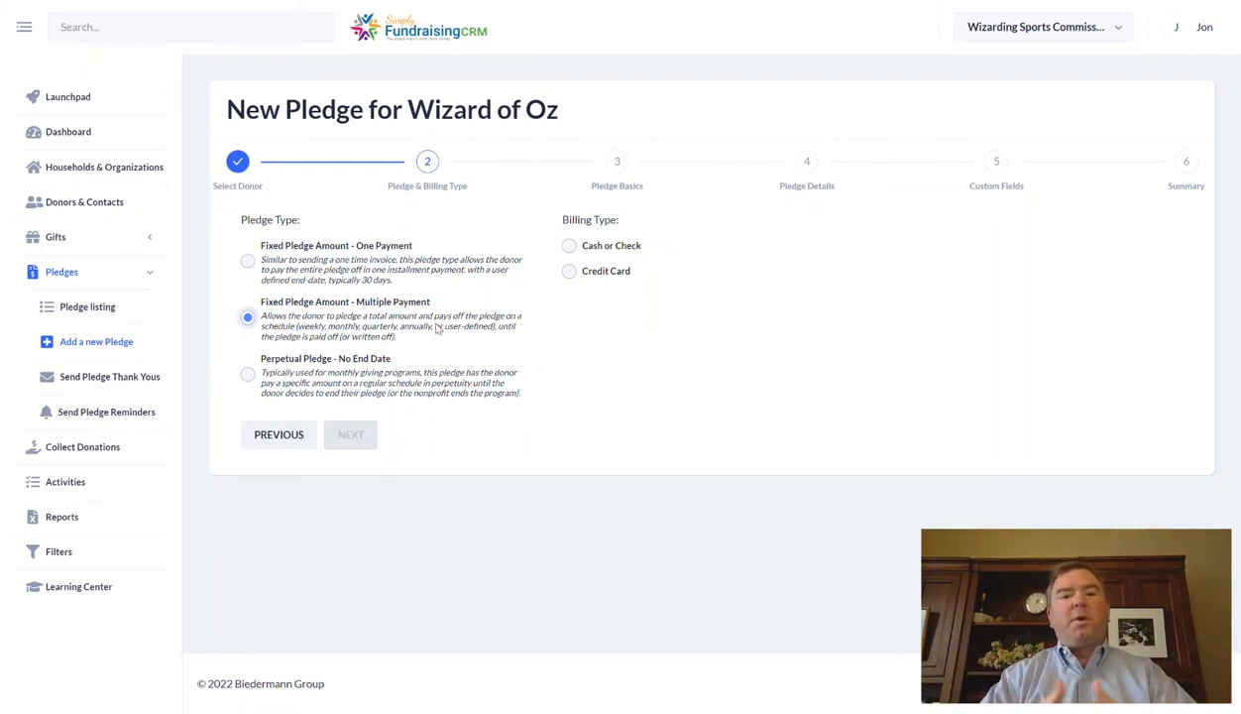
pyautogui.click(569, 246)
pyautogui.click(352, 436)
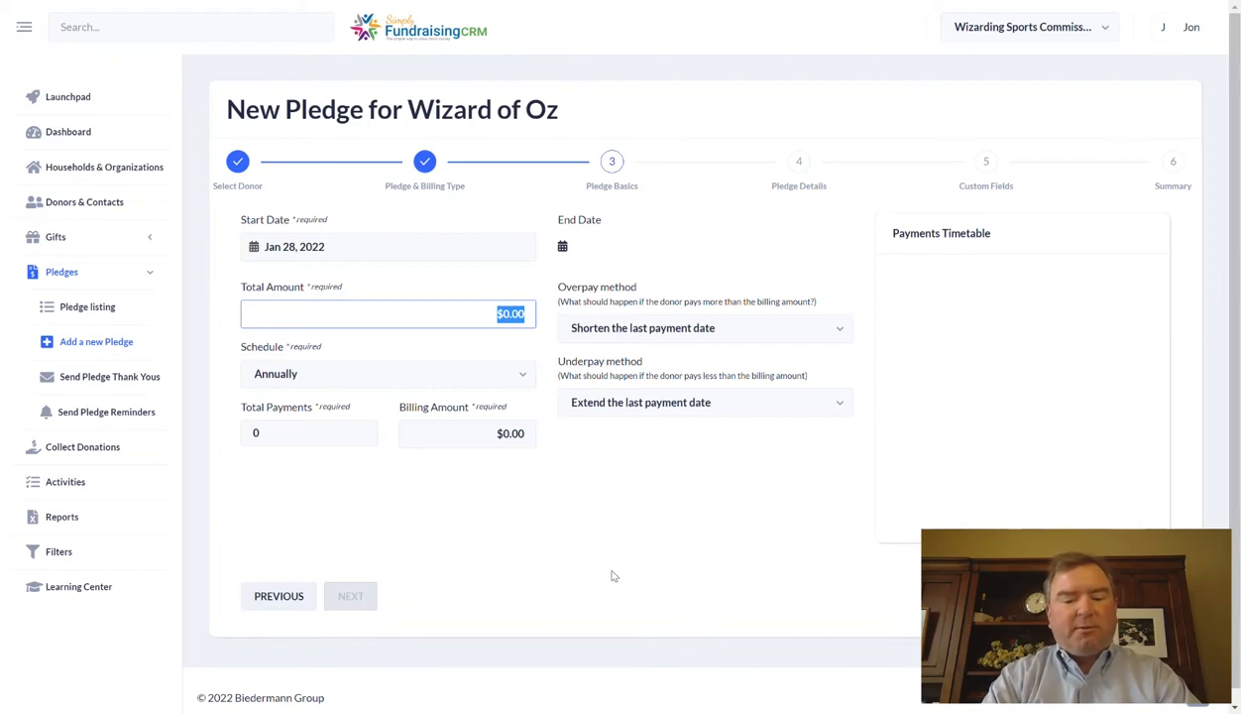
# - Set the pledge's total amount to $150,000 and its payment schedule to Unusual
pyautogui.write('150000')
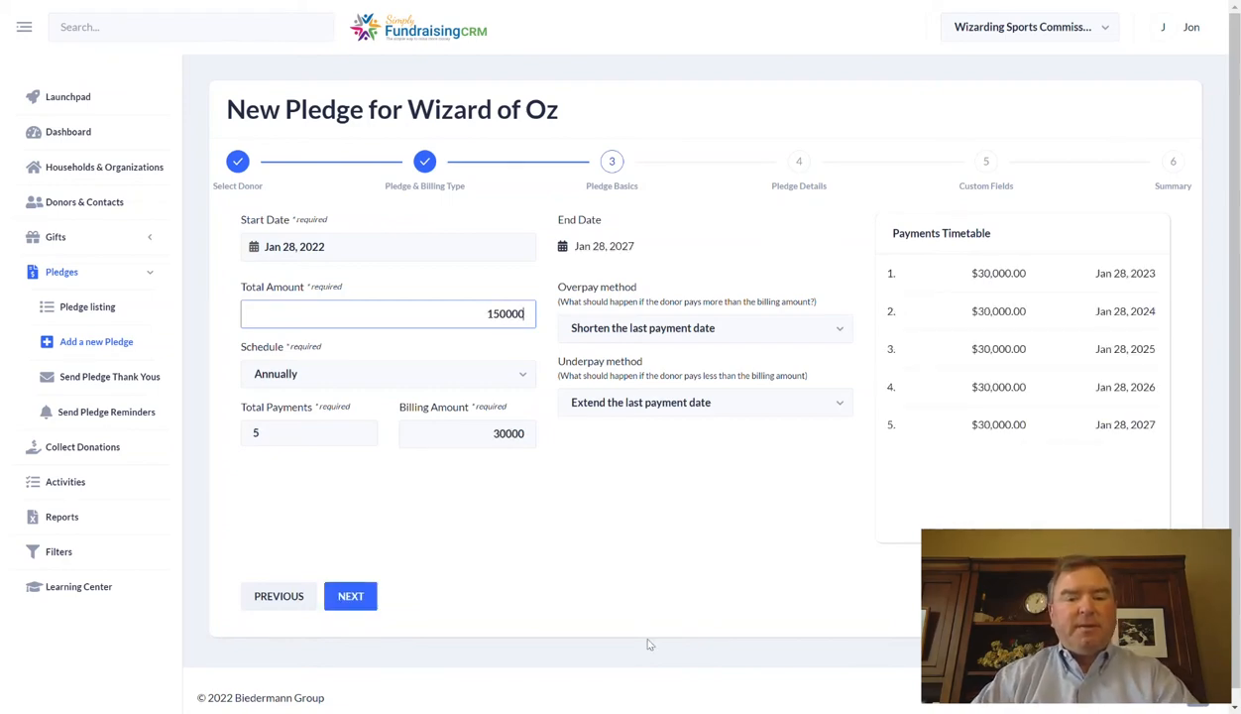
pyautogui.click(616, 517)
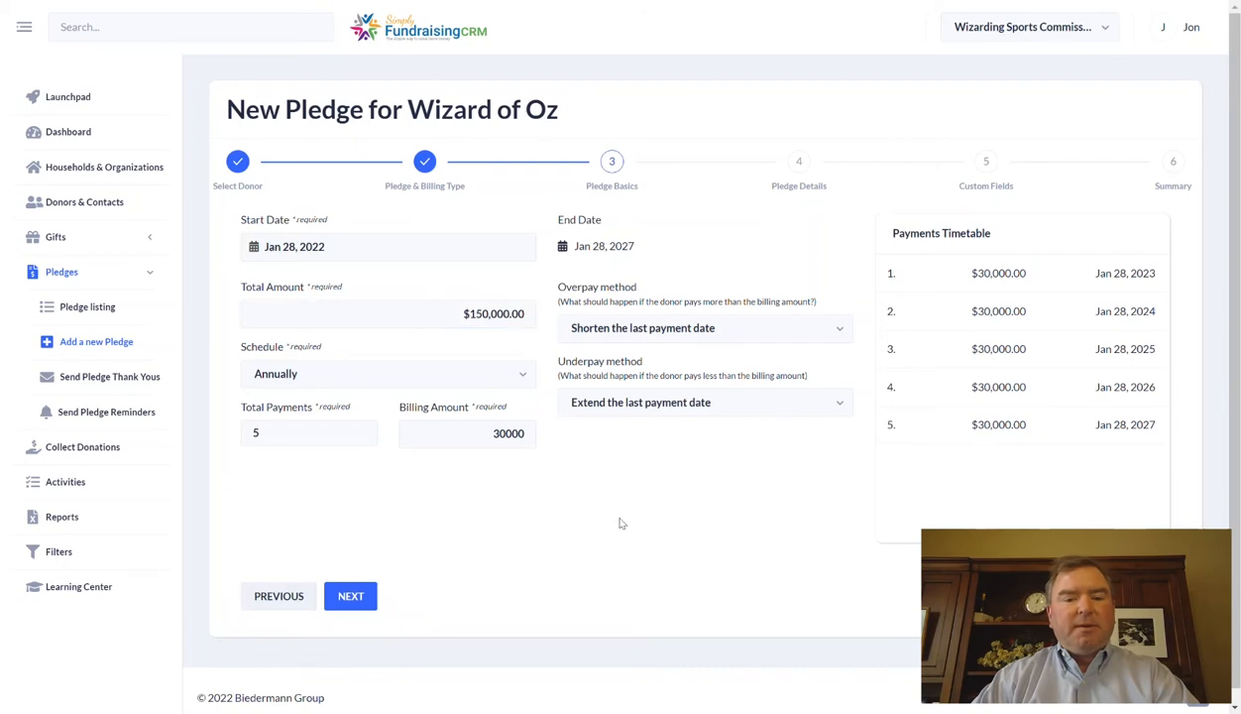
pyautogui.click(521, 373)
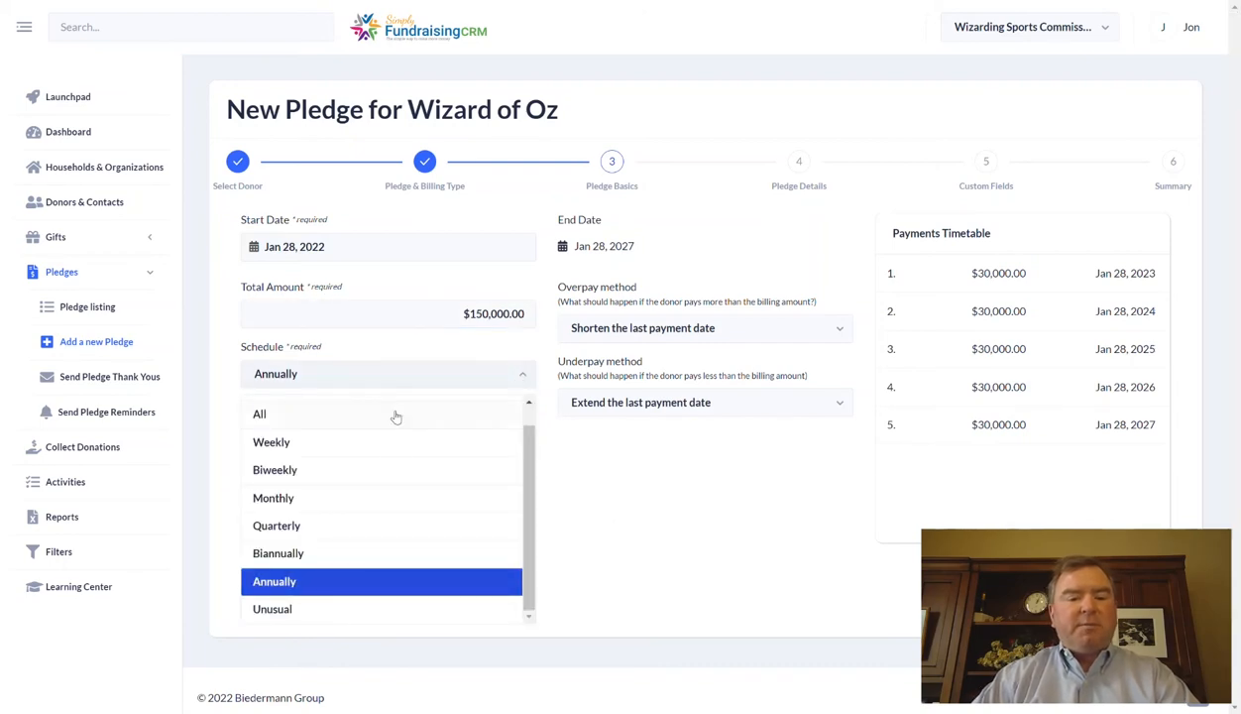
pyautogui.click(623, 463)
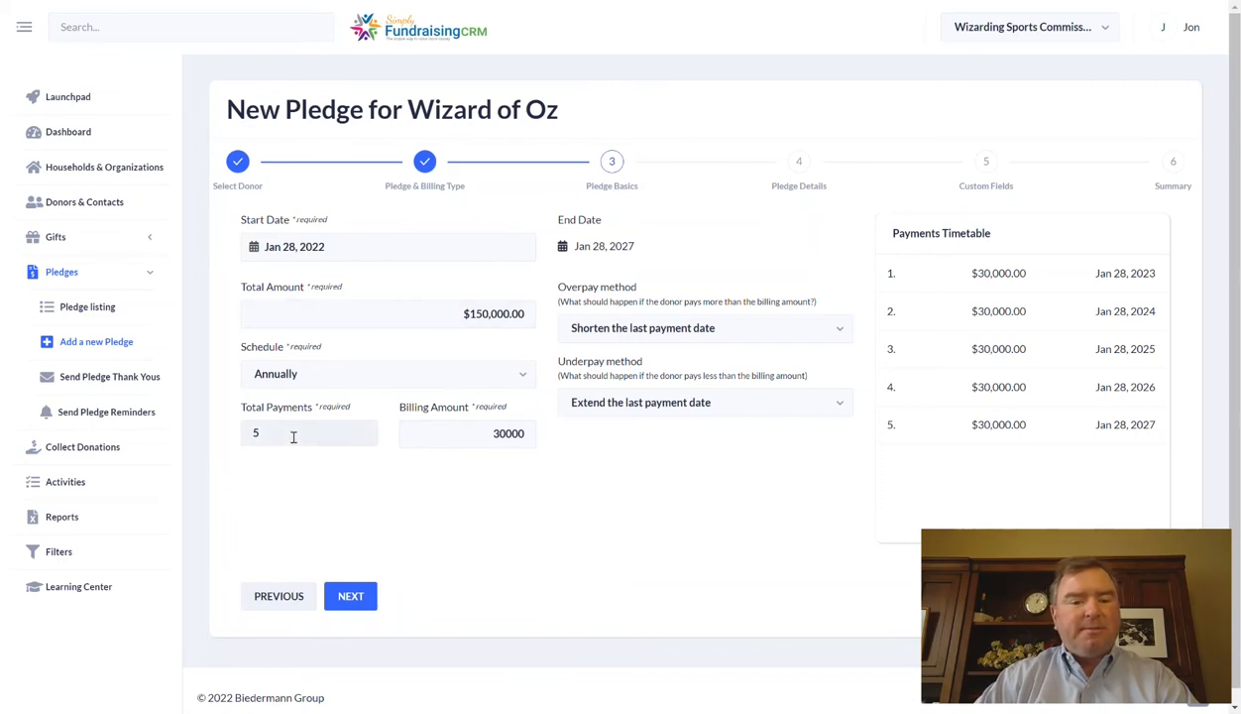
pyautogui.click(489, 378)
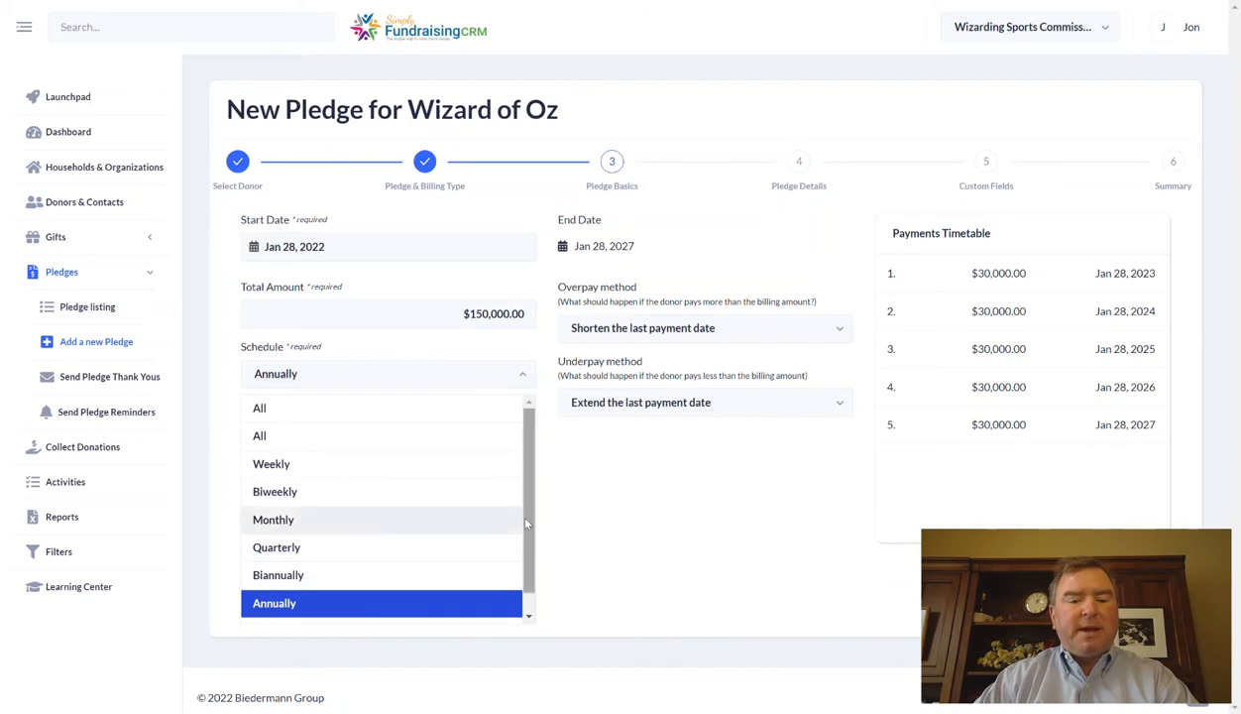
pyautogui.scroll(-1, 512, 507)
pyautogui.click(273, 609)
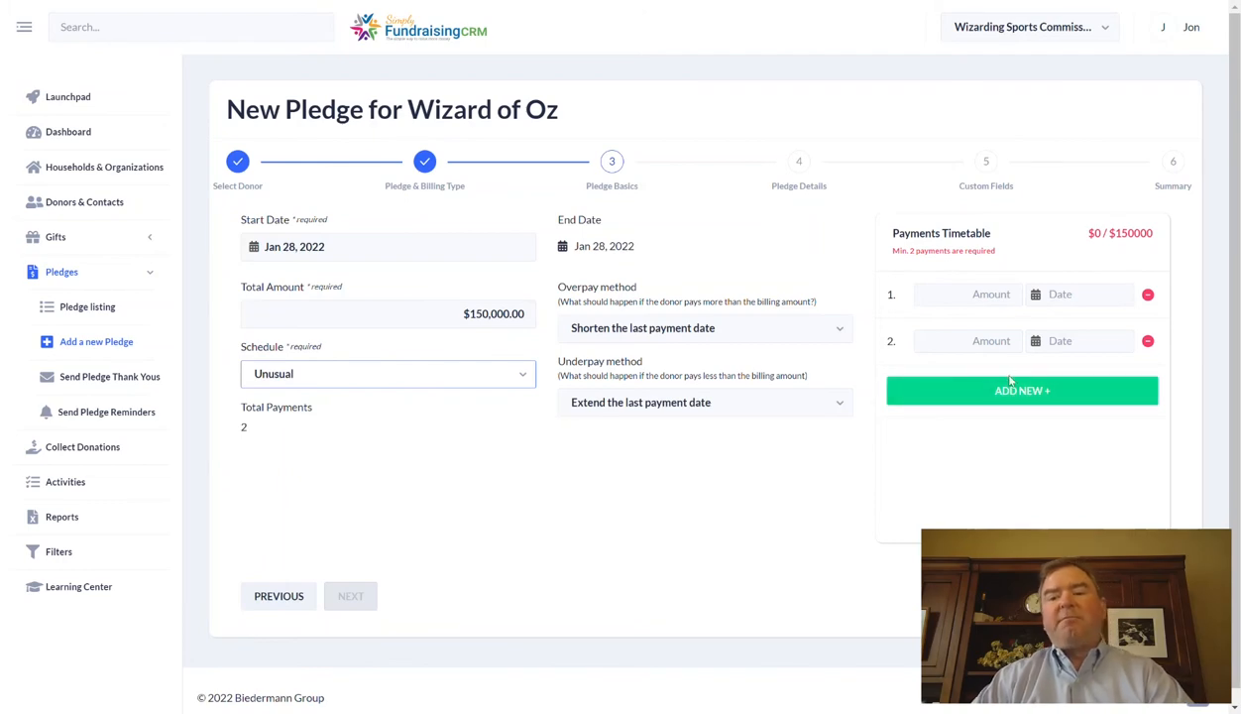
# - Enter the first payment in the timetable as $50,000 due Feb 1, 2022
pyautogui.click(985, 303)
pyautogui.write('50000')
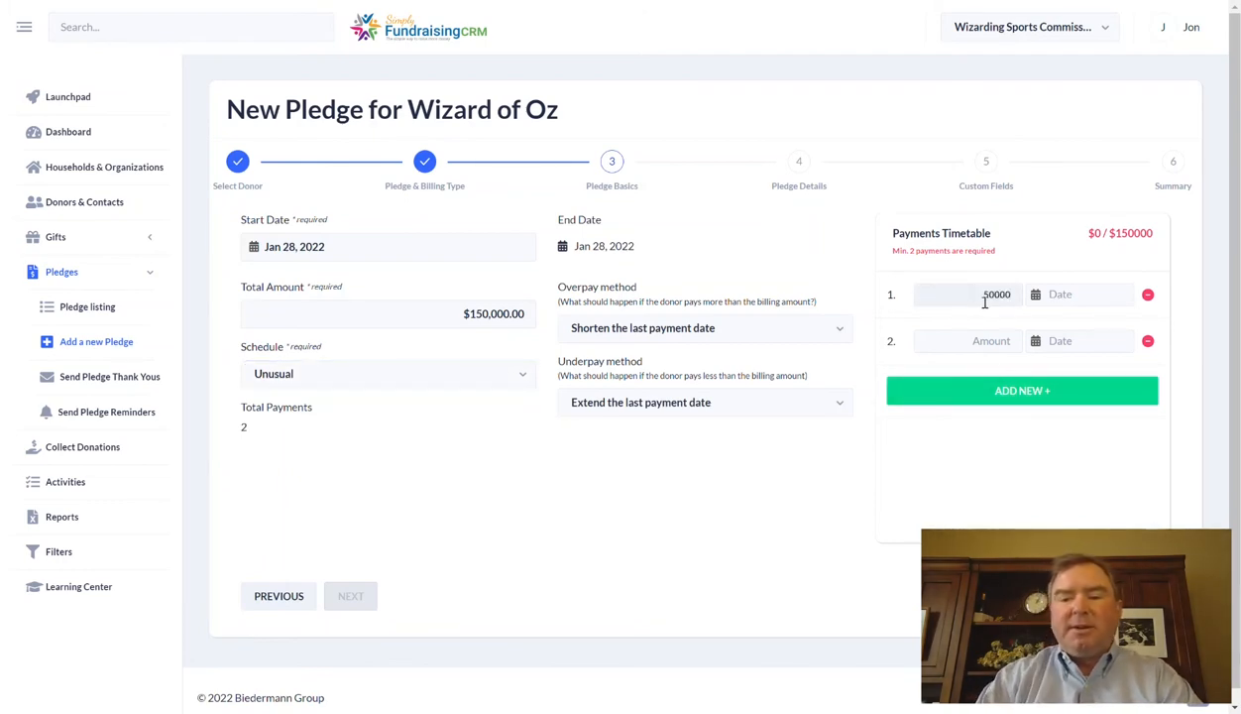
pyautogui.click(1094, 294)
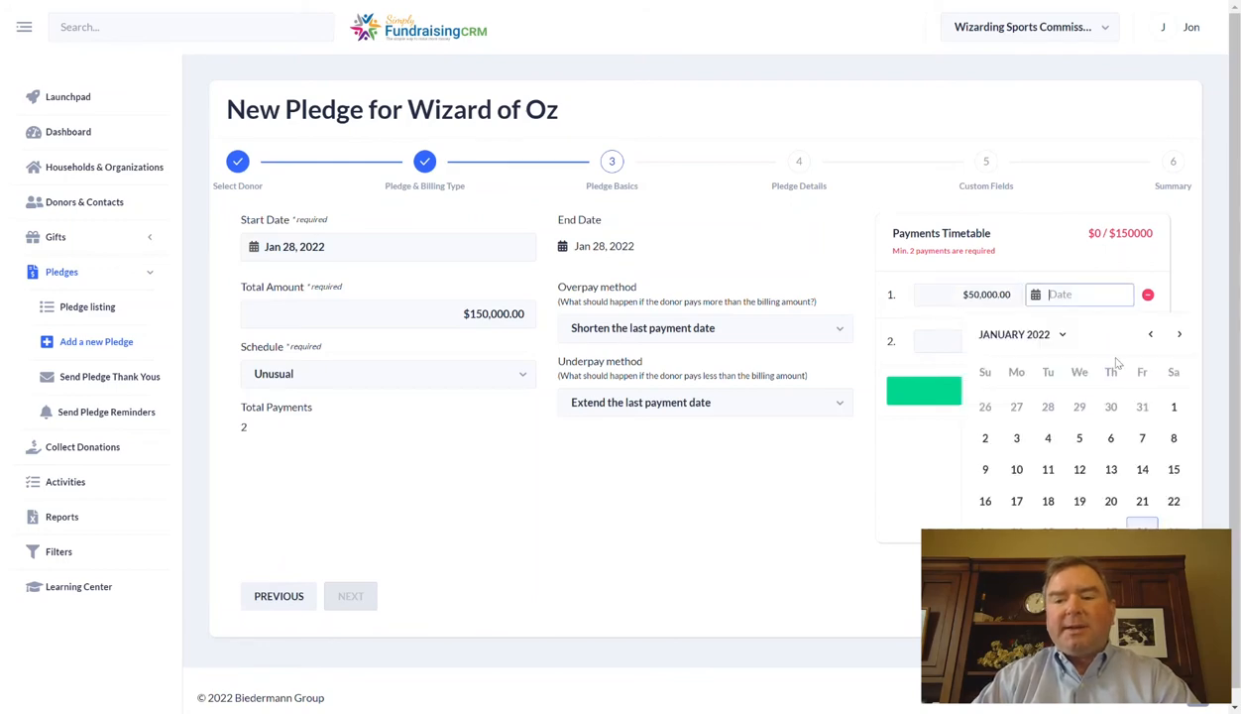
pyautogui.click(1179, 334)
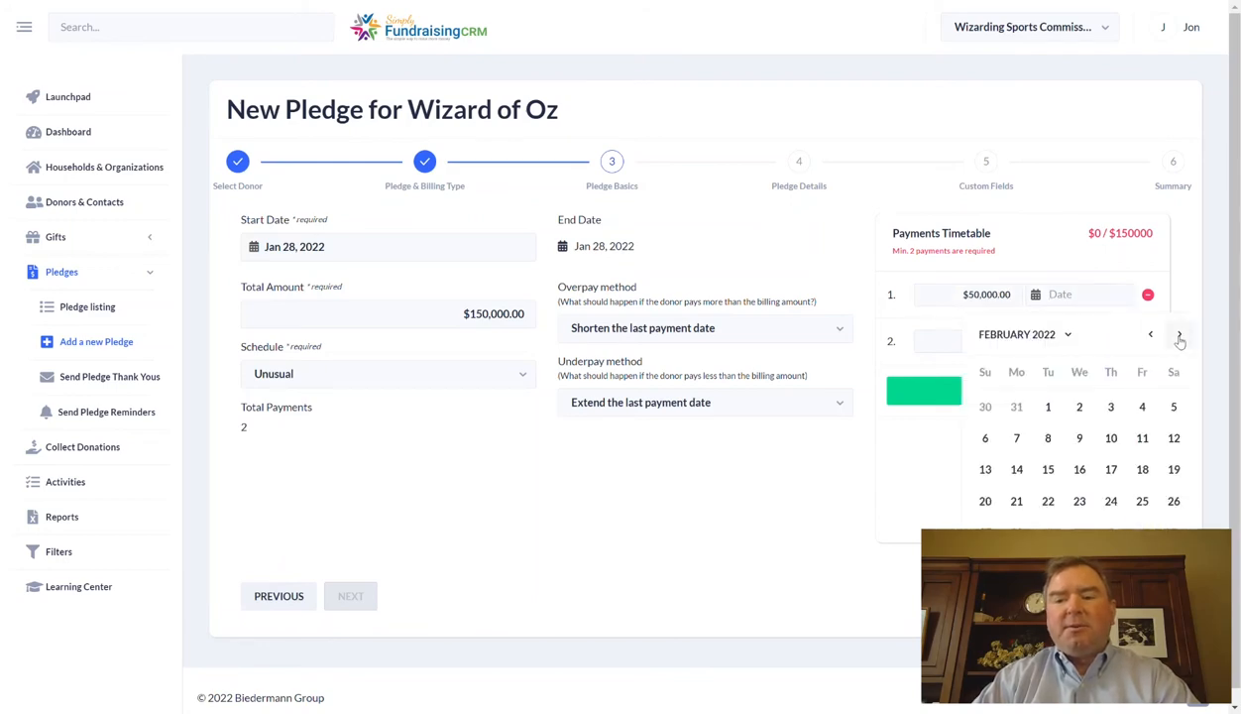
pyautogui.click(1049, 407)
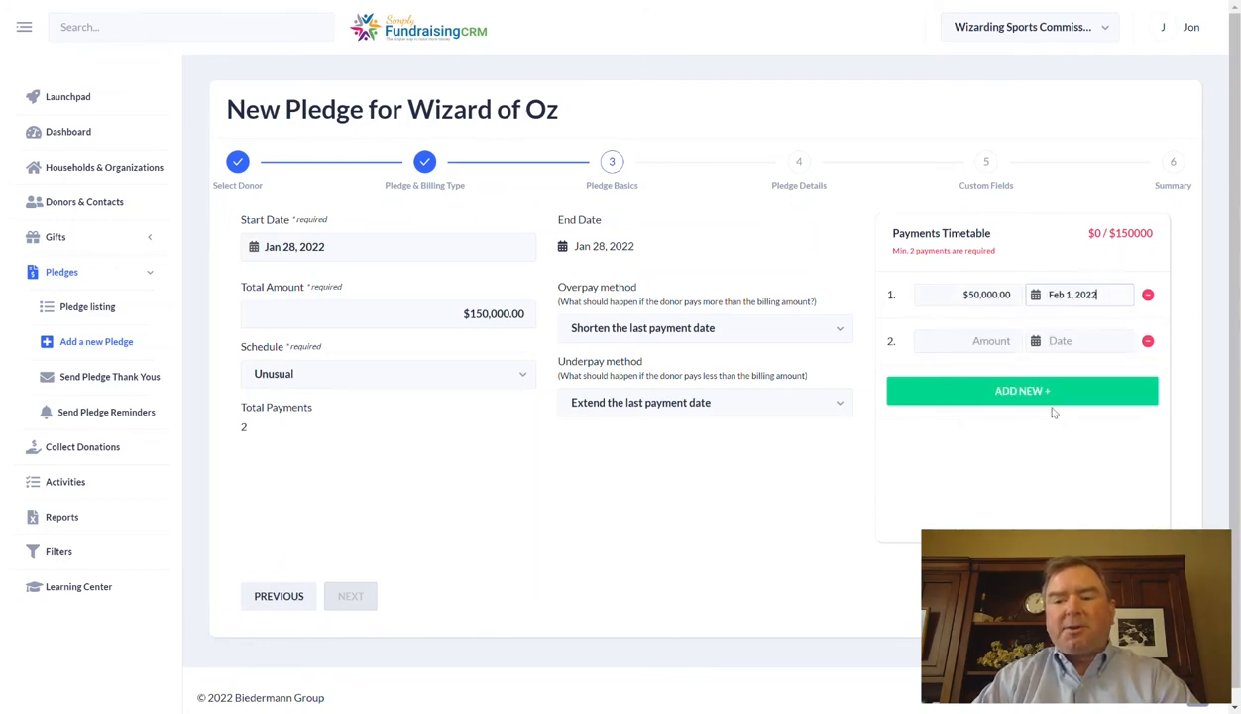
# - Enter the second timetable payment as $100,000 due Feb 1, 2023 and continue to the pledge details
pyautogui.click(969, 343)
pyautogui.write('10')
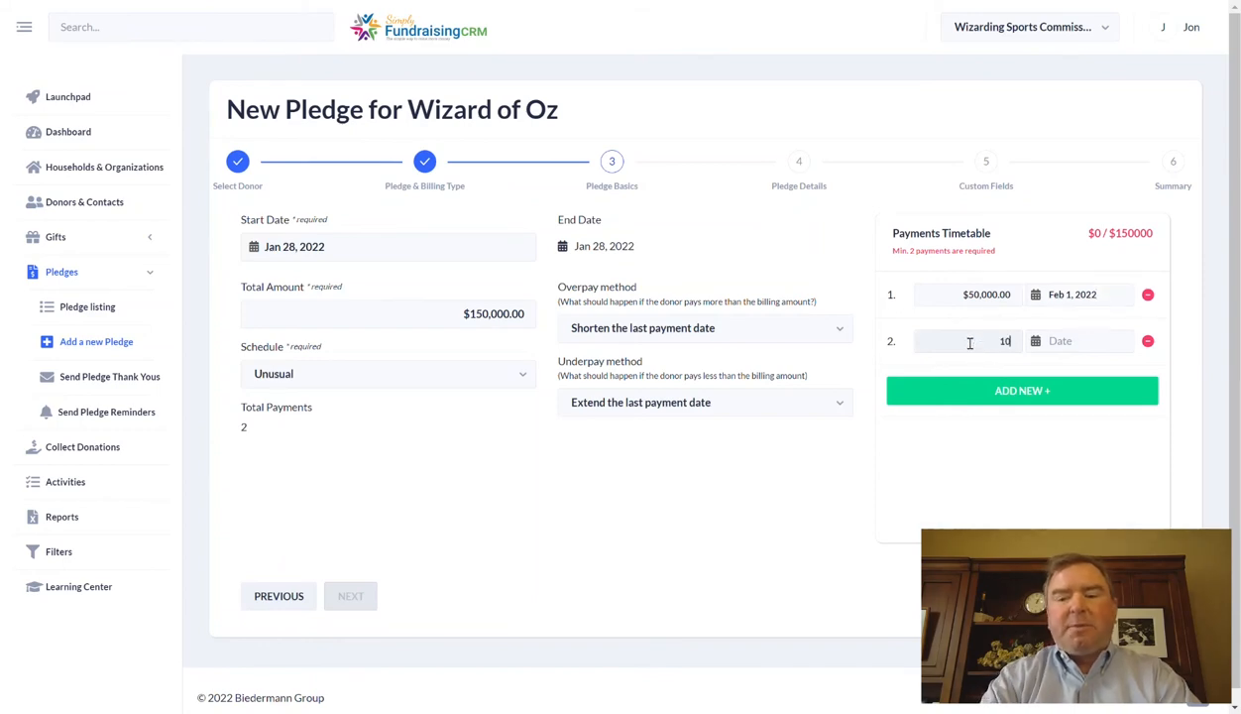
pyautogui.write('0,000')
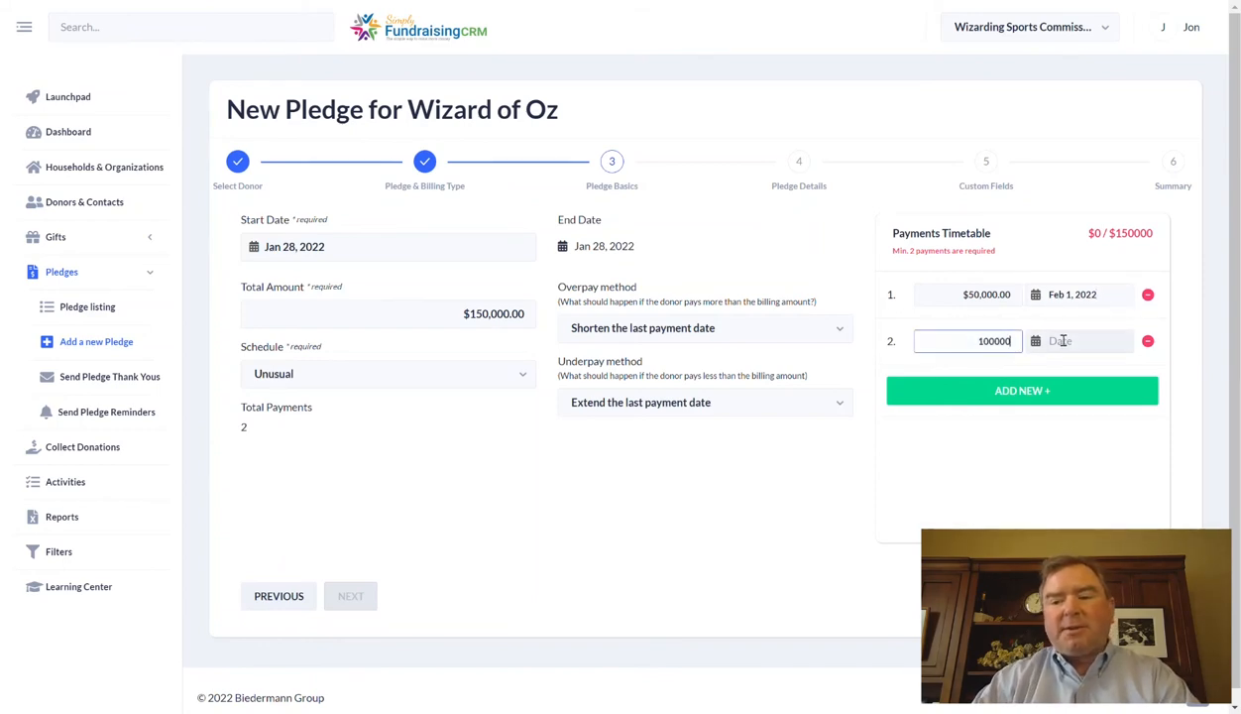
pyautogui.click(1061, 341)
pyautogui.click(1043, 381)
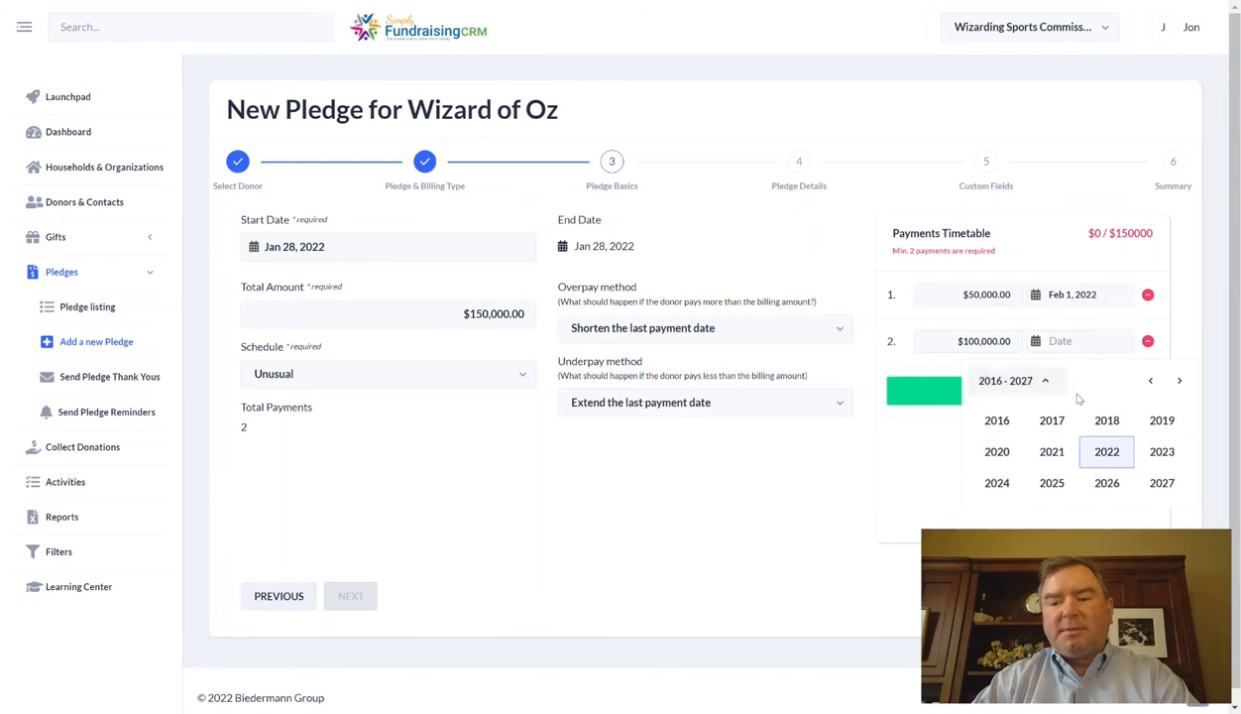
pyautogui.click(1161, 452)
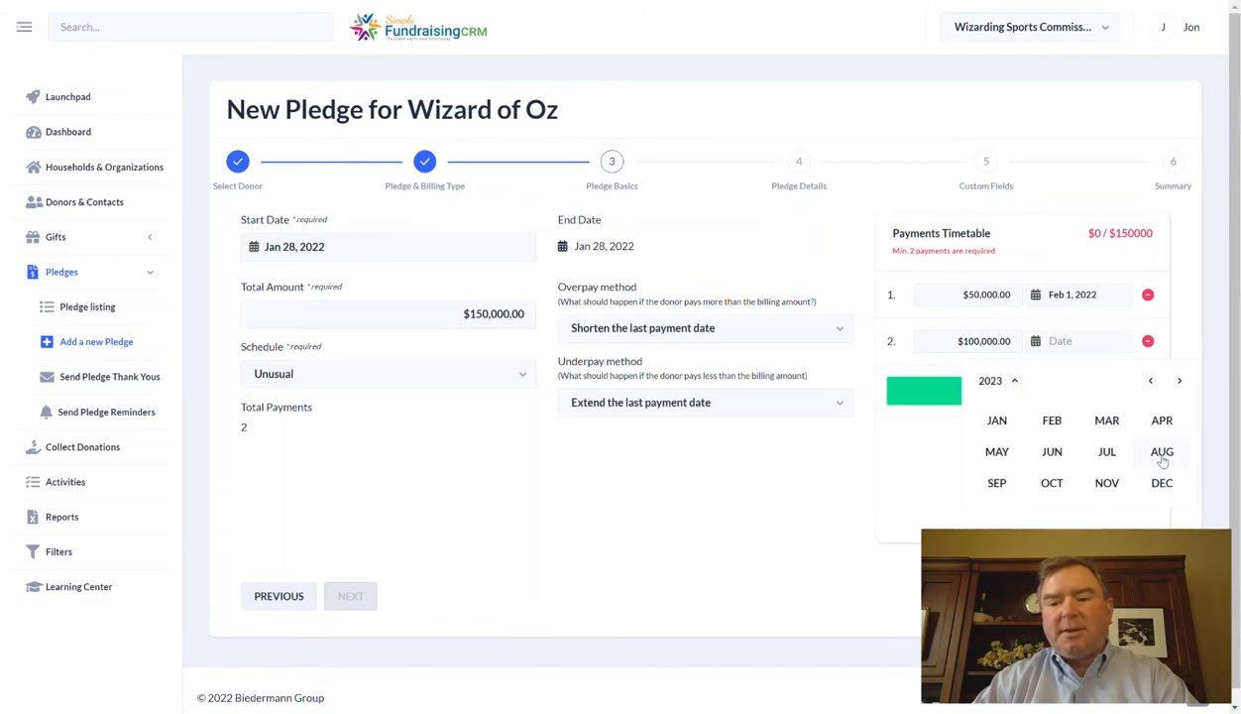
pyautogui.click(1052, 421)
pyautogui.click(1082, 455)
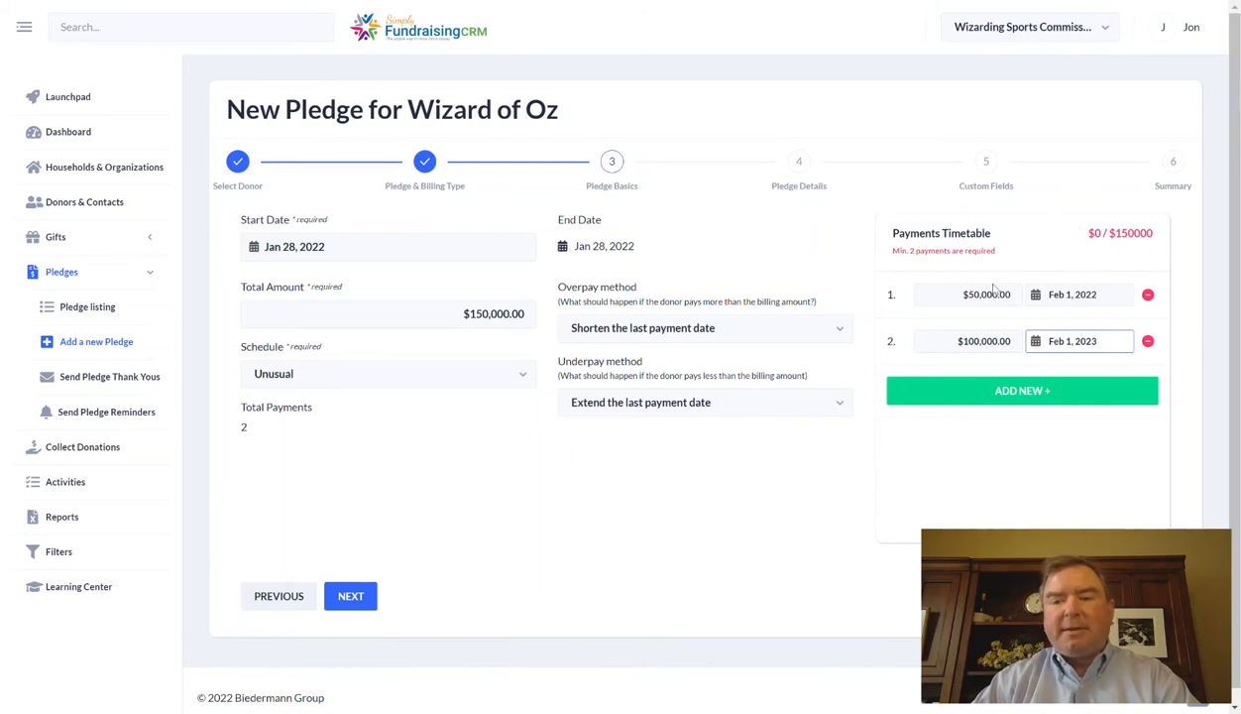
pyautogui.click(1014, 264)
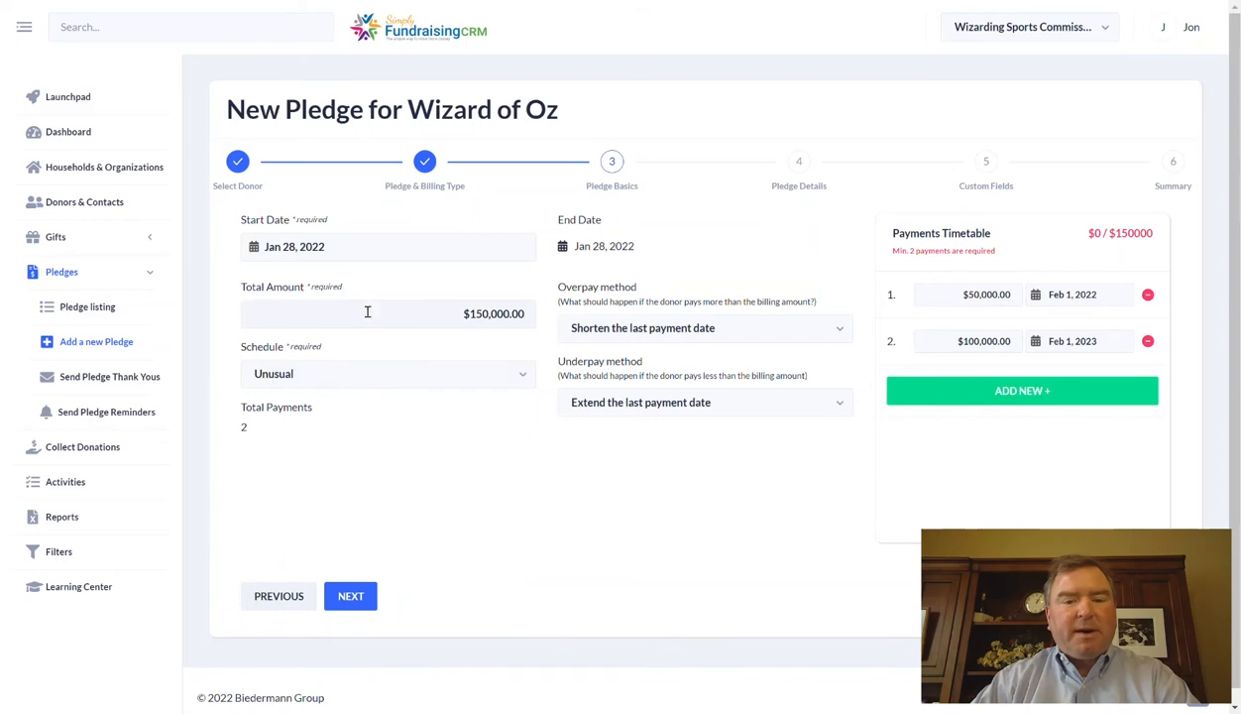
pyautogui.click(353, 596)
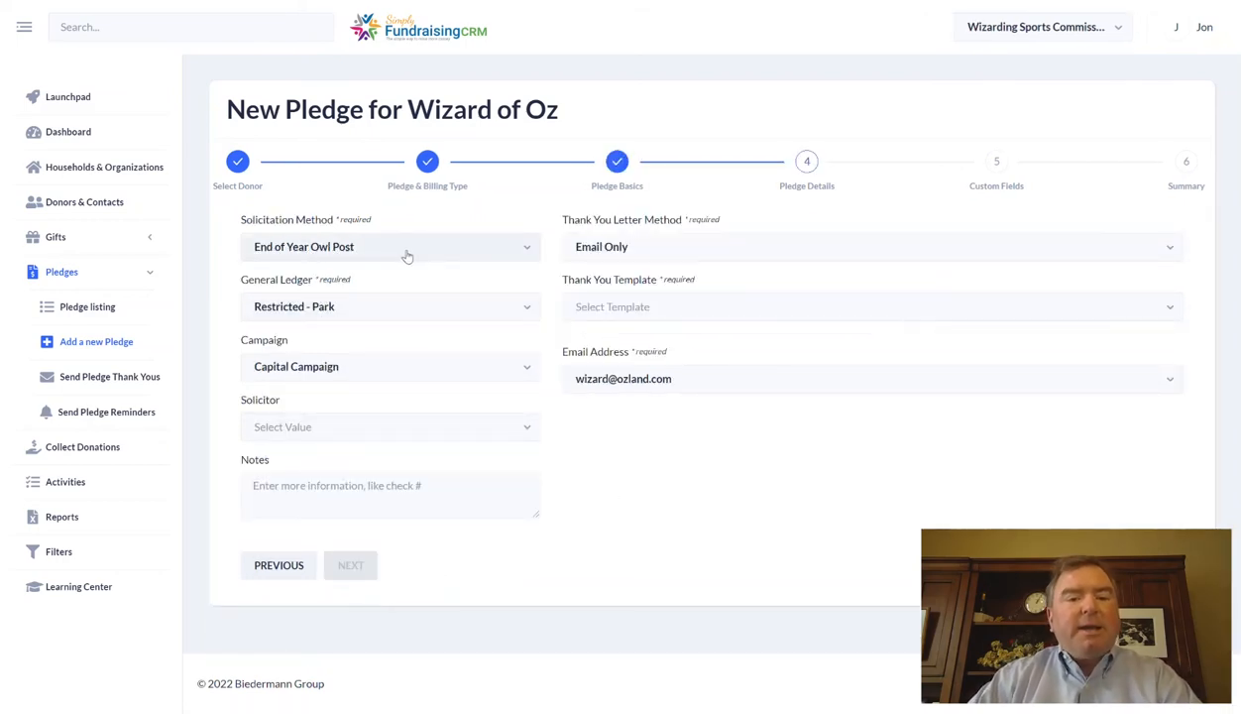
# - Set the pledge's solicitation method to Dragon Dueling
pyautogui.rightClick(525, 251)
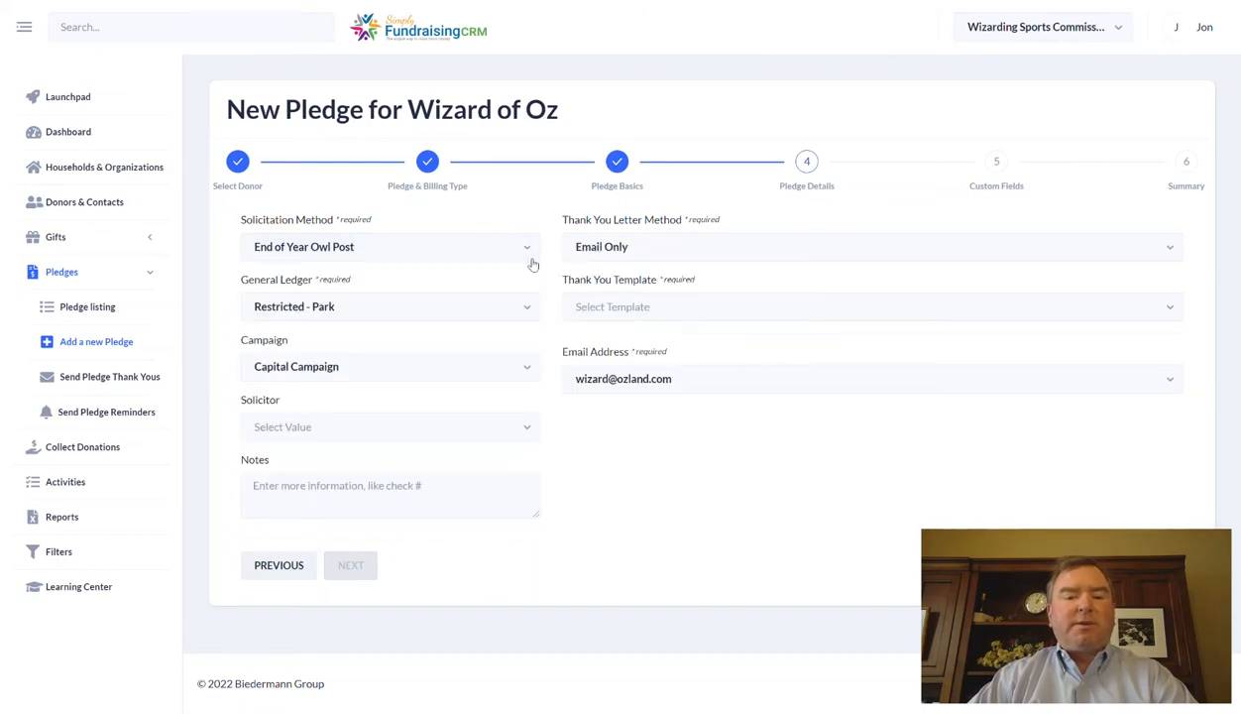
pyautogui.click(529, 255)
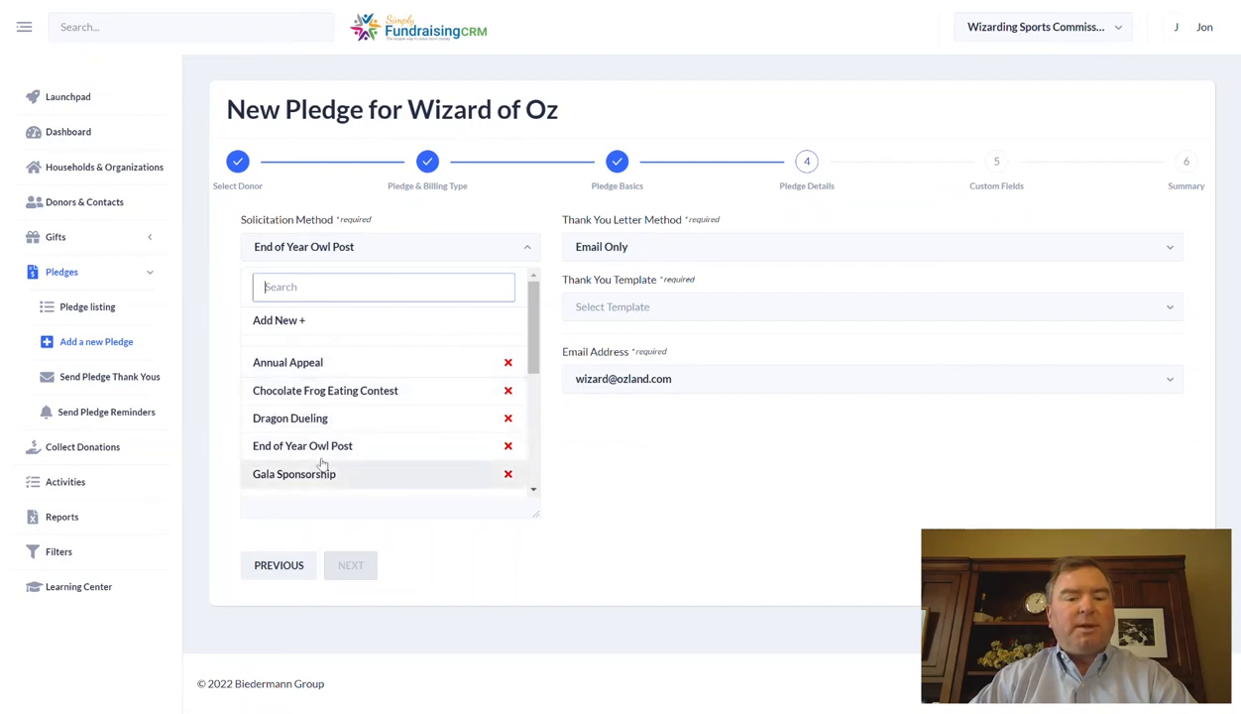
pyautogui.click(322, 420)
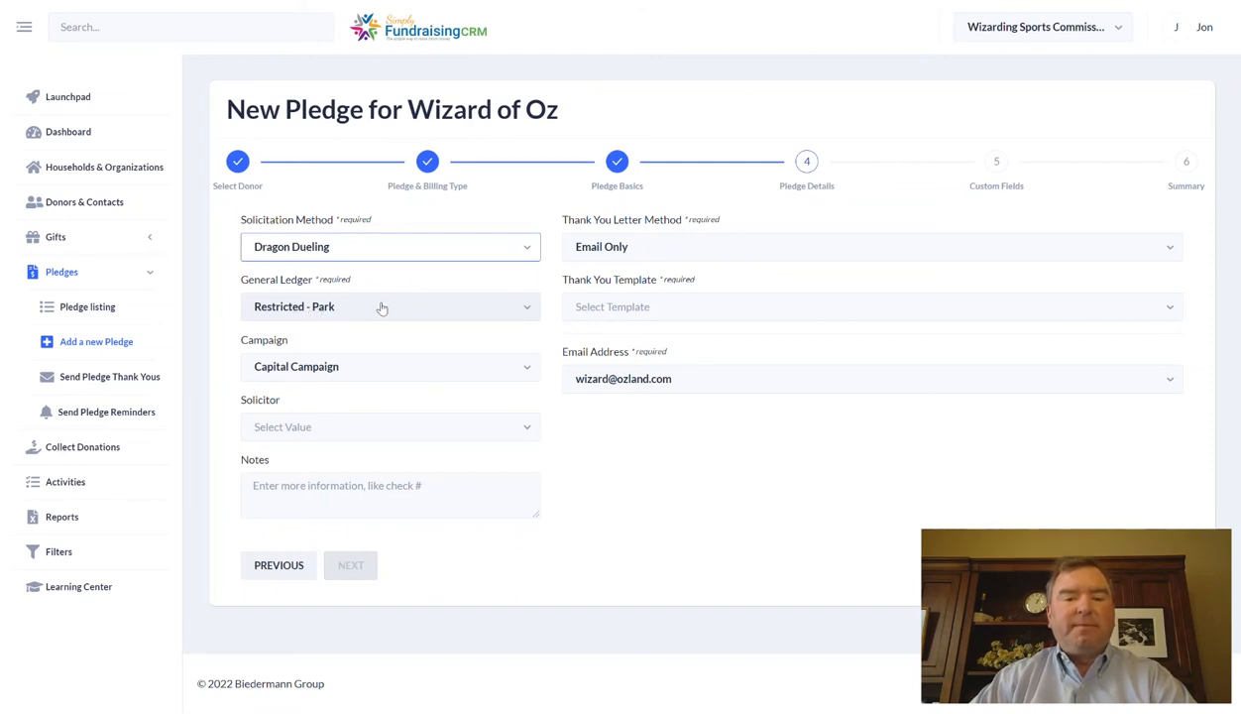
# - Set the thank-you letter method to Letter Only with the Standard Pledge Thank You template
pyautogui.rightClick(644, 250)
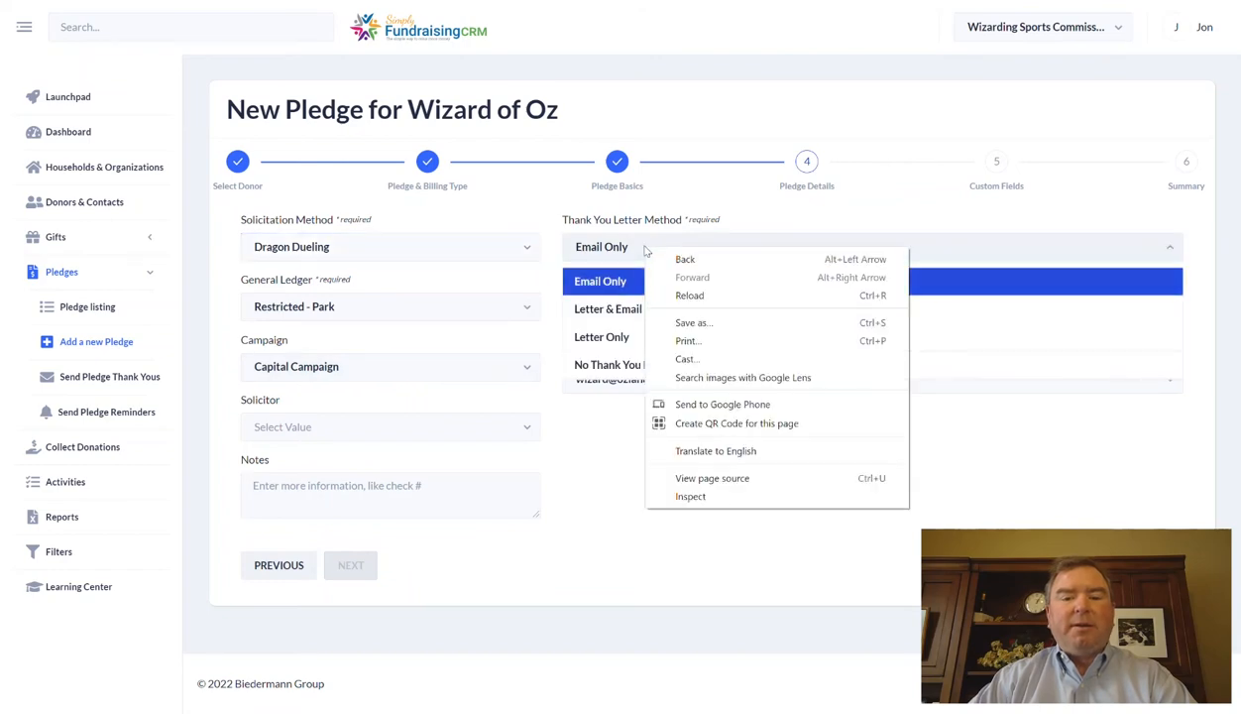
pyautogui.click(600, 338)
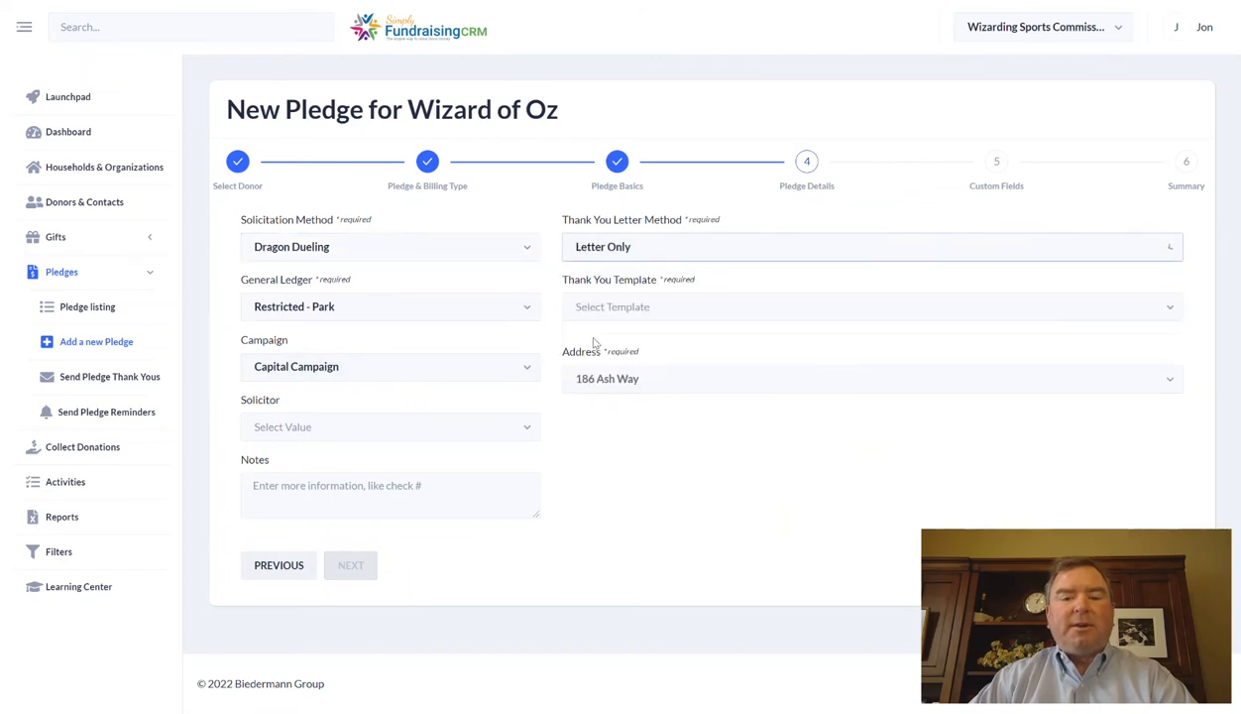
pyautogui.click(679, 311)
pyautogui.click(652, 369)
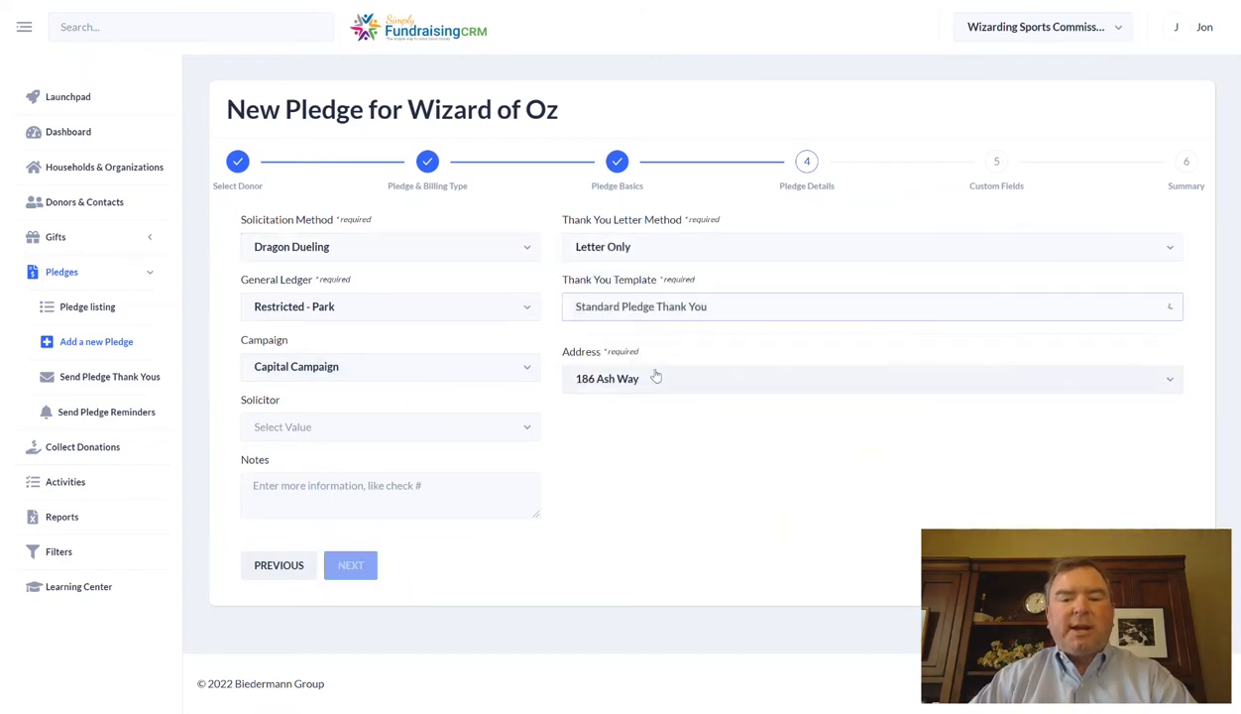
# - Proceed past the custom fields to the pledge summary and submit the pledge
pyautogui.click(370, 565)
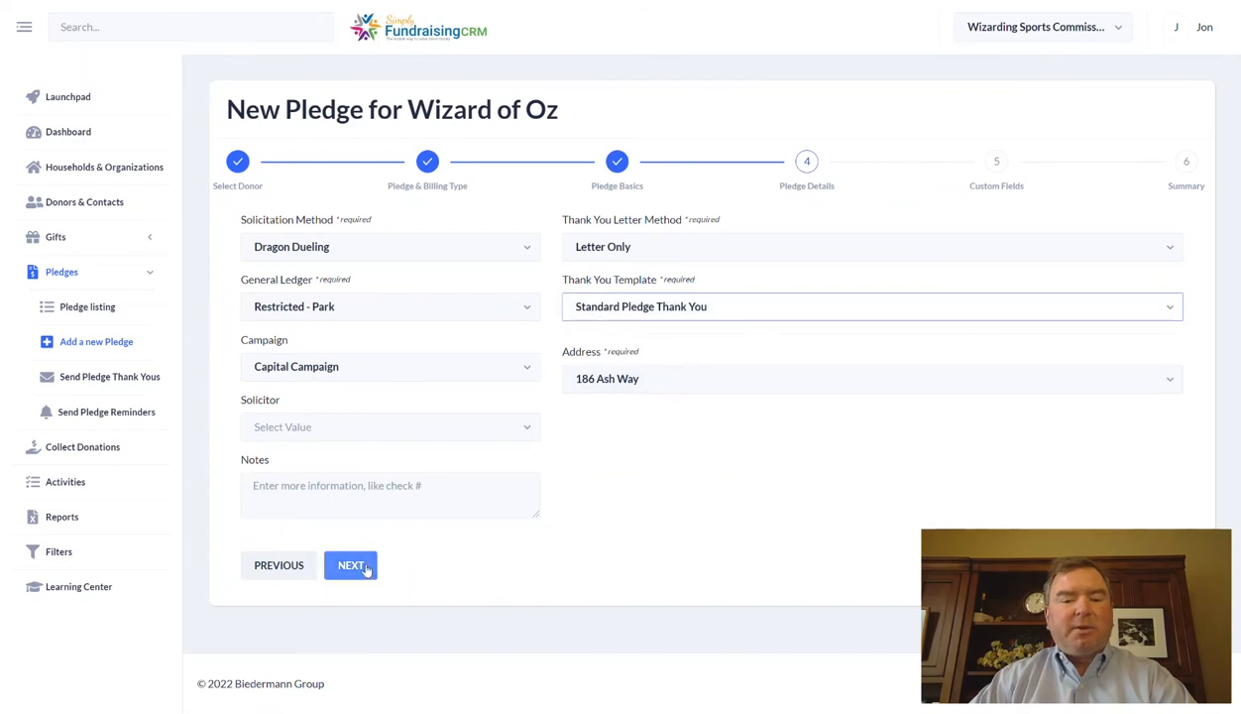
pyautogui.click(360, 276)
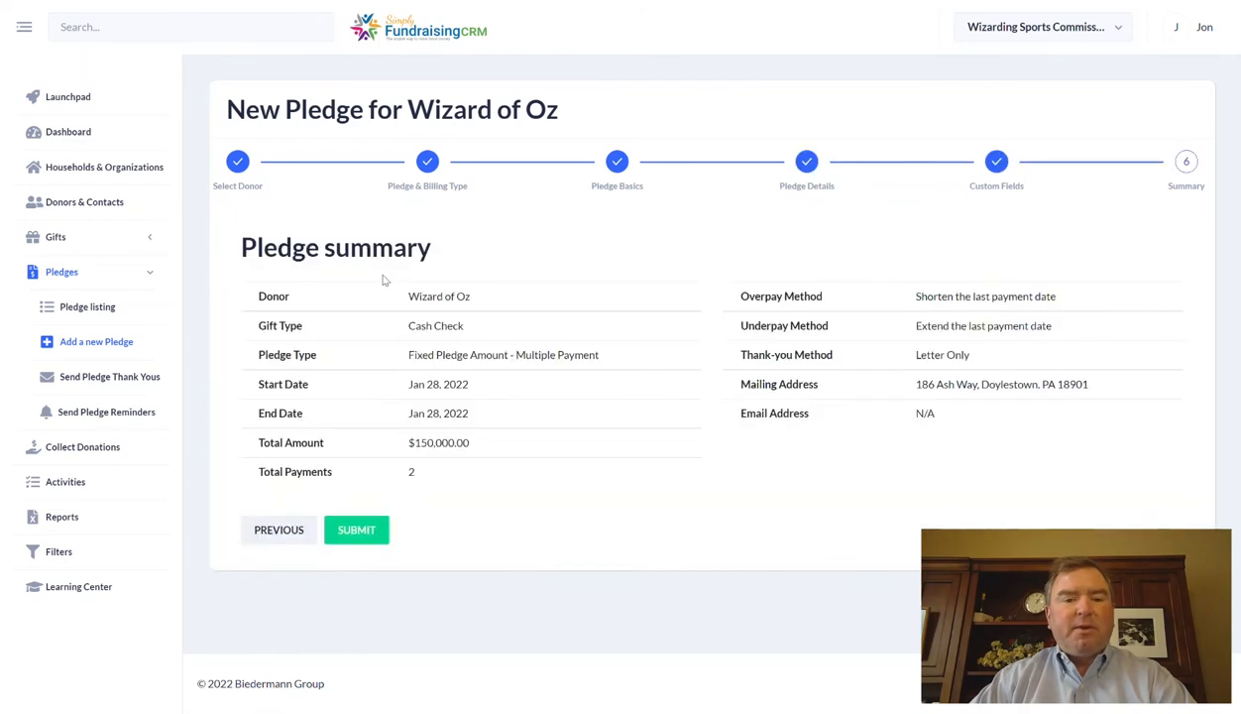
pyautogui.click(369, 532)
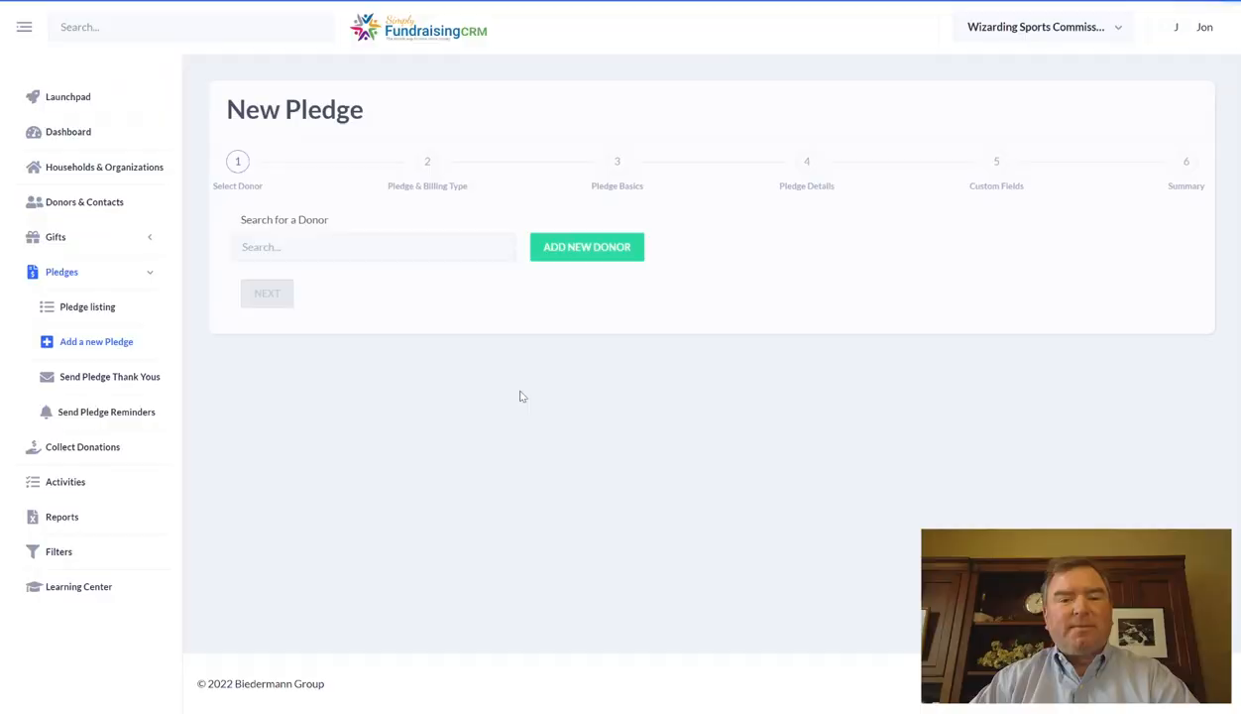
# - Search for "Wizard" and select the first matching contact as the donor for the new pledge
pyautogui.click(337, 251)
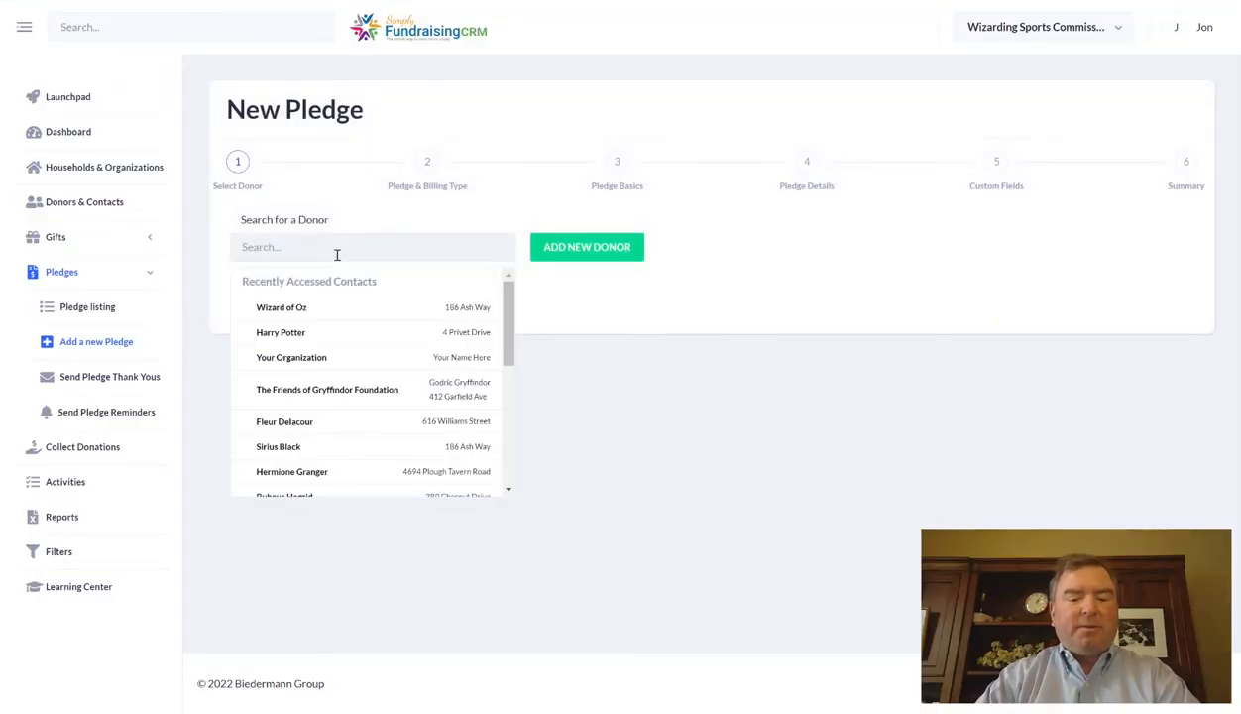
pyautogui.write('Wizard')
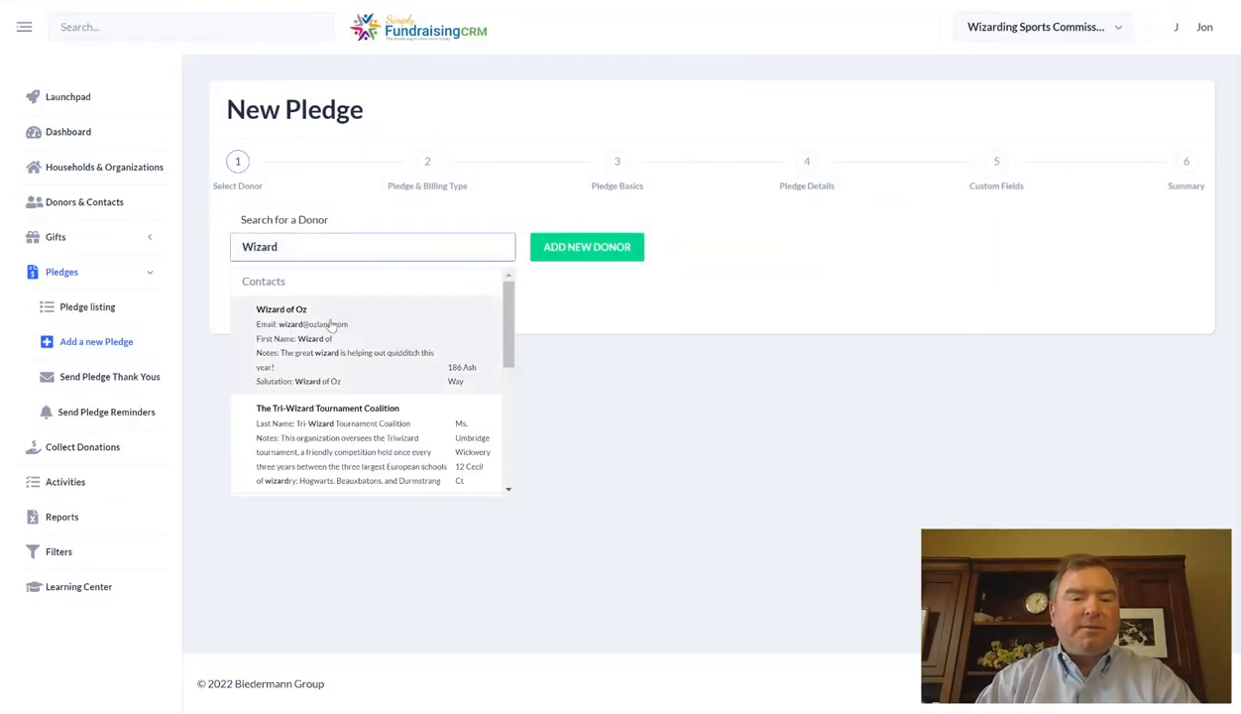
pyautogui.click(332, 323)
# - Set the pledge type to Perpetual Pledge - No End Date with Cash or Check billing and continue to the pledge basics
pyautogui.click(247, 375)
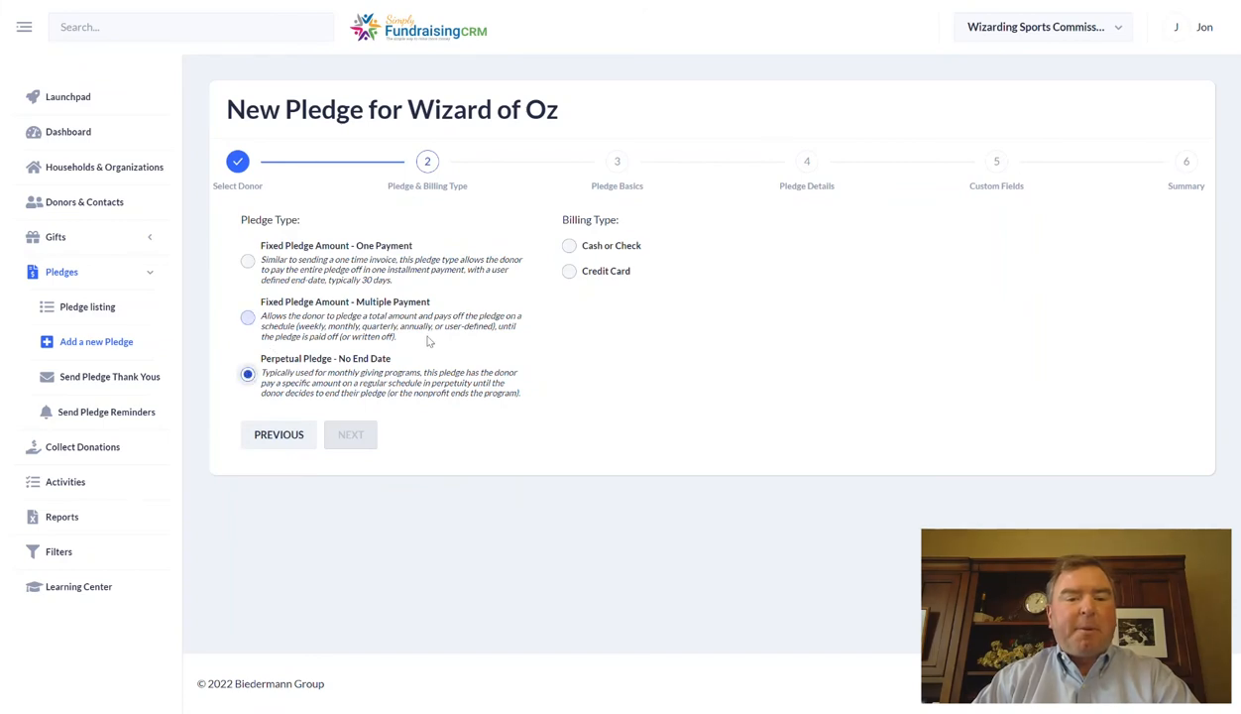
pyautogui.click(569, 247)
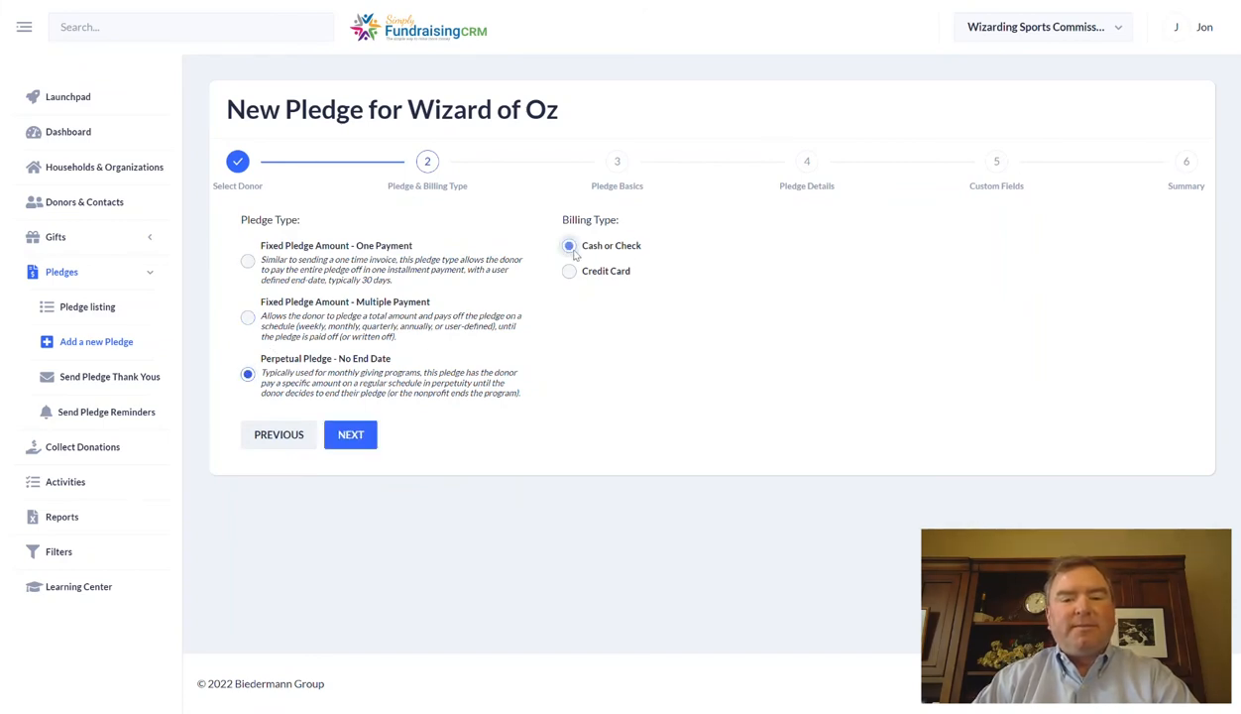
pyautogui.click(357, 436)
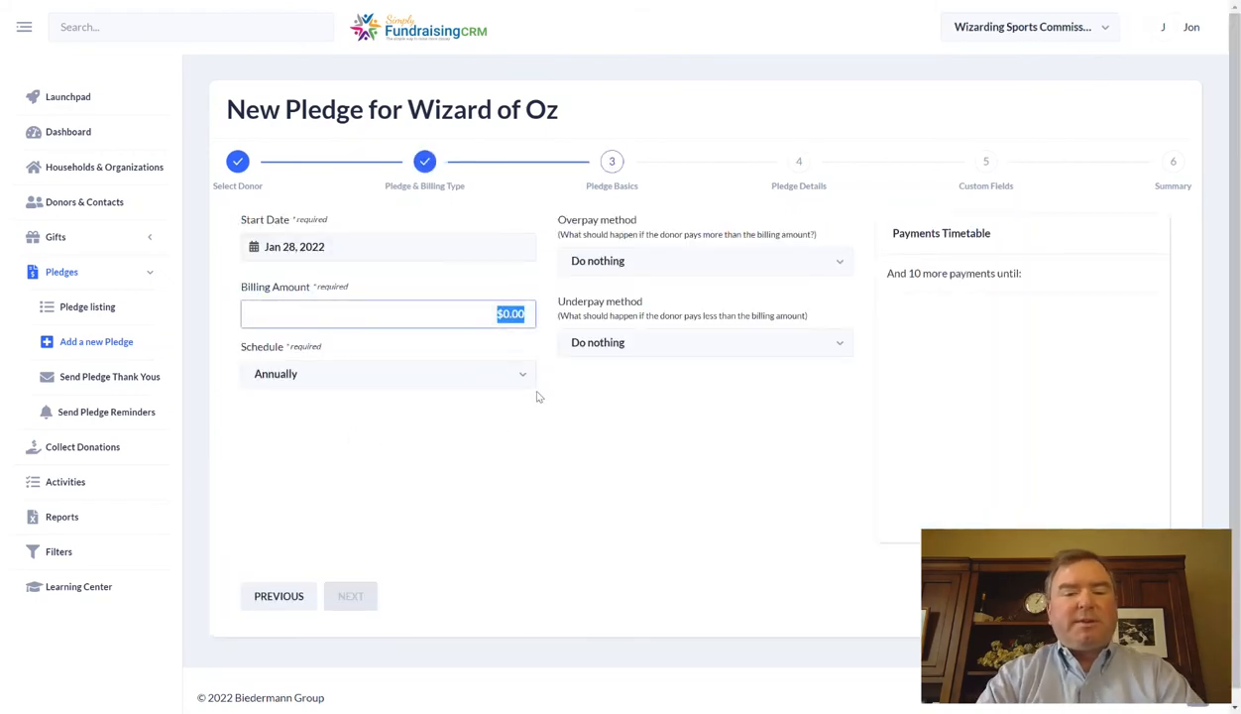
# - Set the billing amount to $19.00 on a Monthly schedule
pyautogui.write('19')
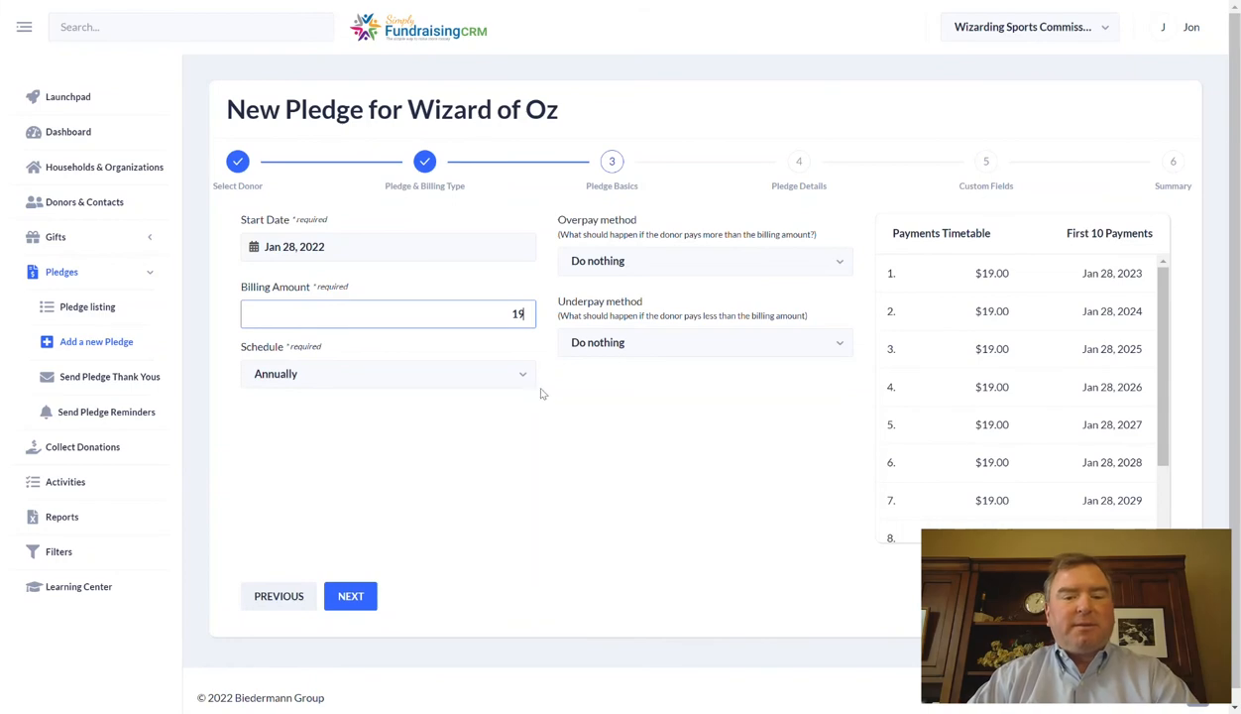
pyautogui.click(530, 384)
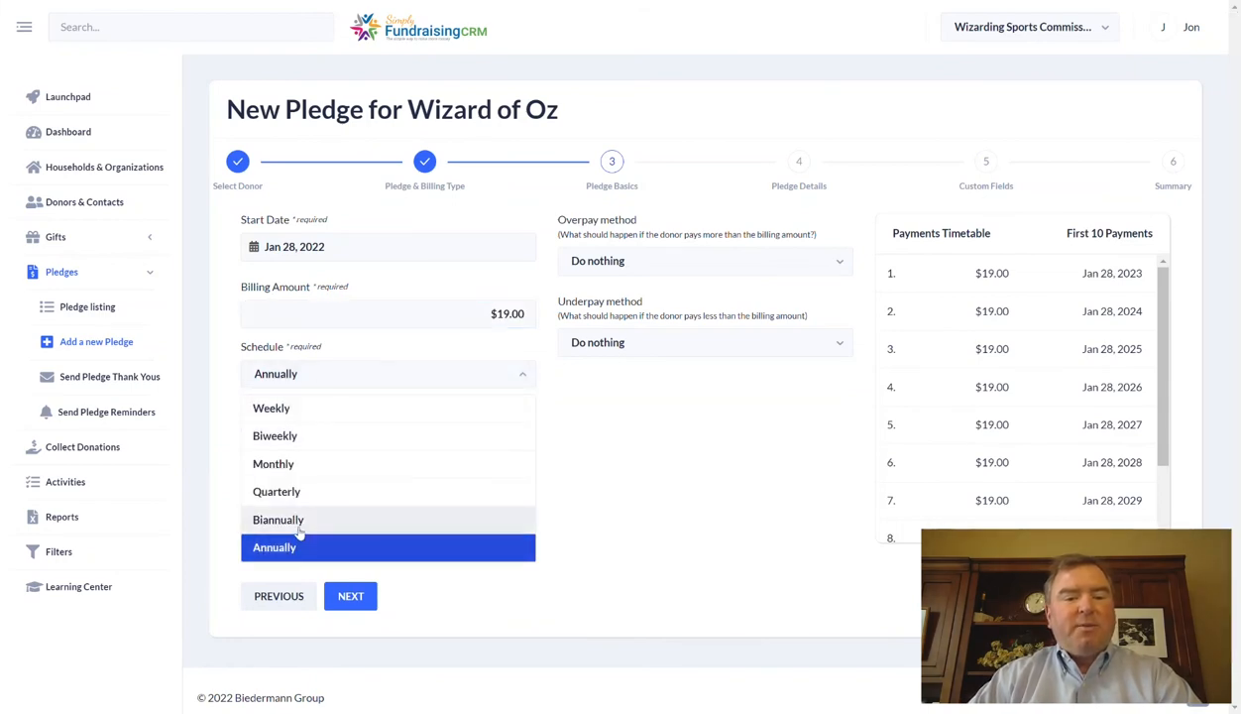
pyautogui.click(307, 466)
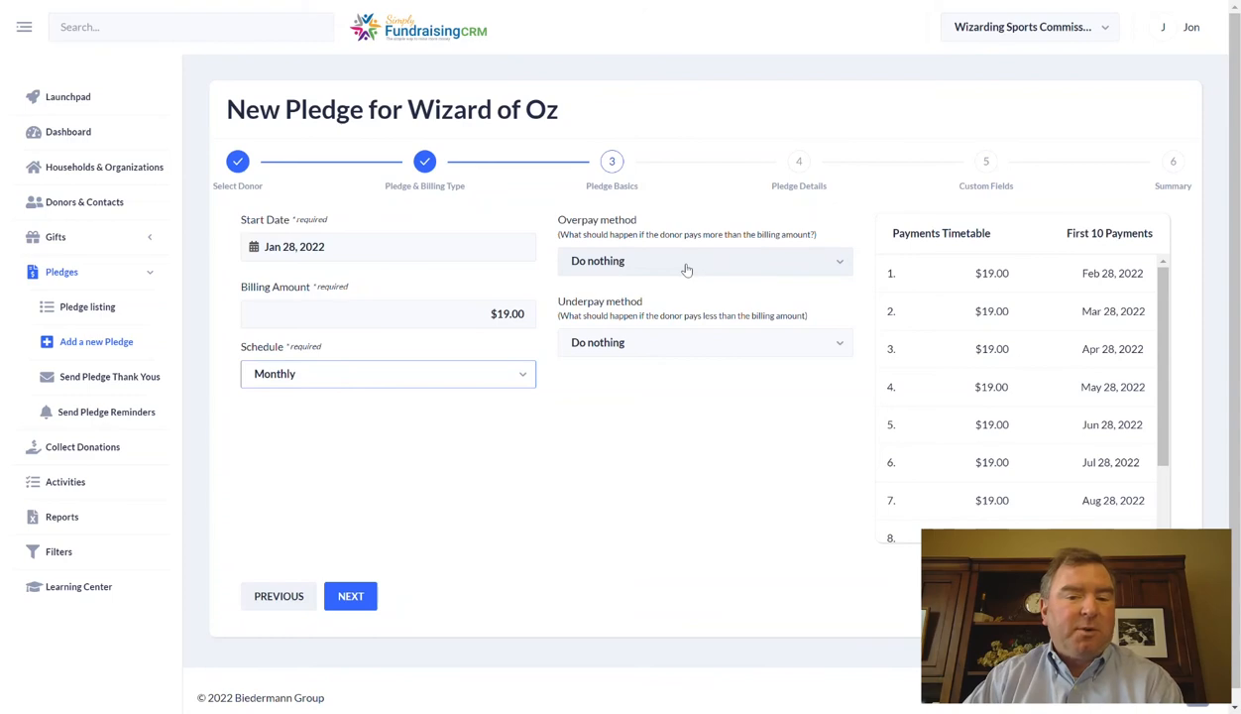
# - Select Do nothing as the underpay method, review the payments timetable, and continue to the pledge details
pyautogui.click(648, 345)
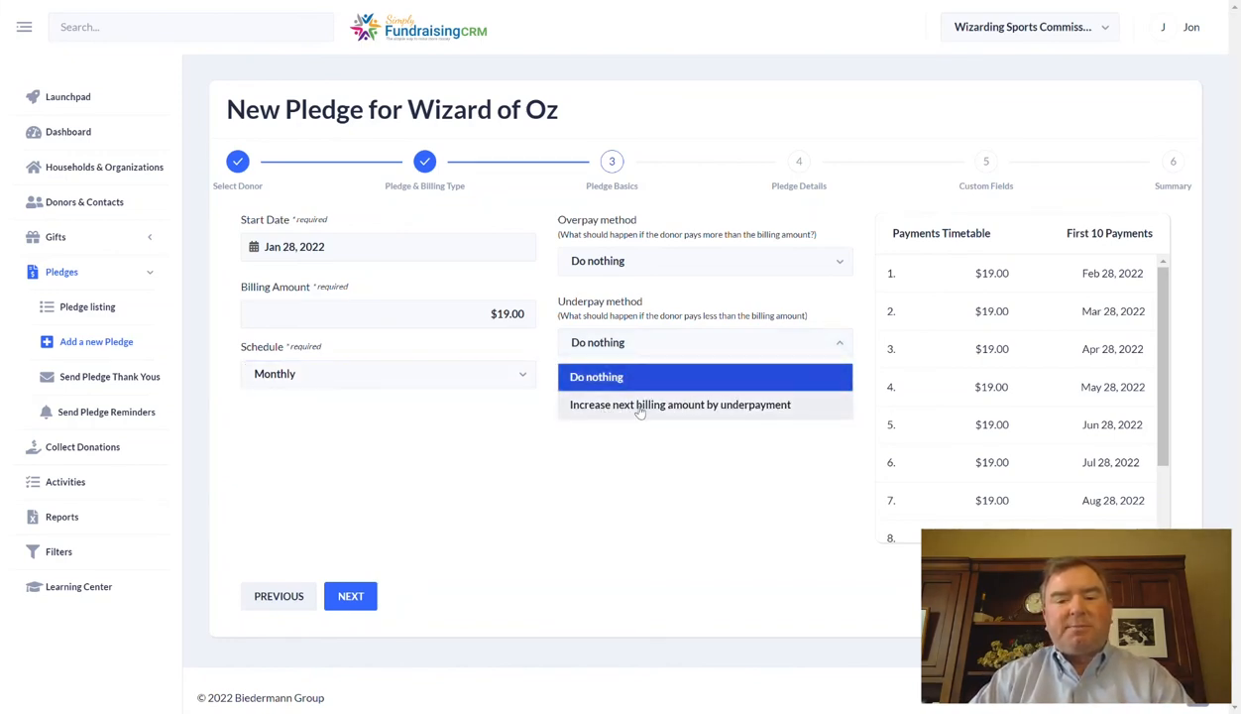
pyautogui.click(593, 376)
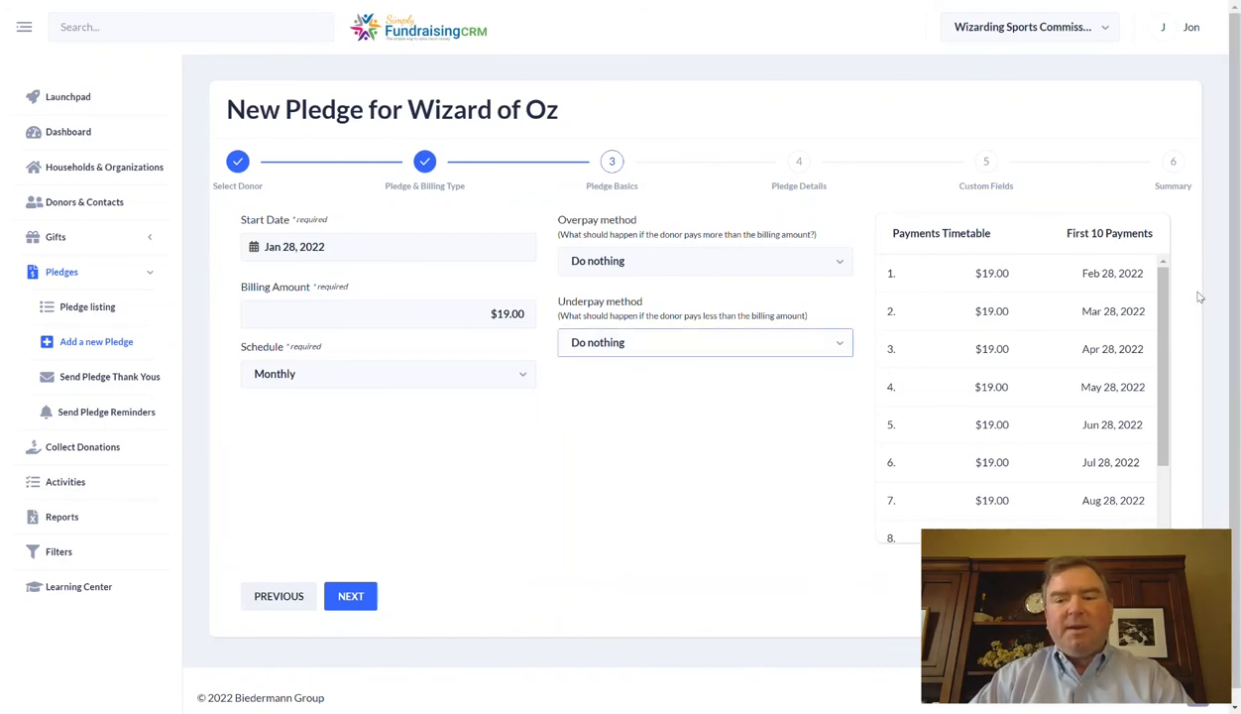
pyautogui.scroll(-2, 1134, 417)
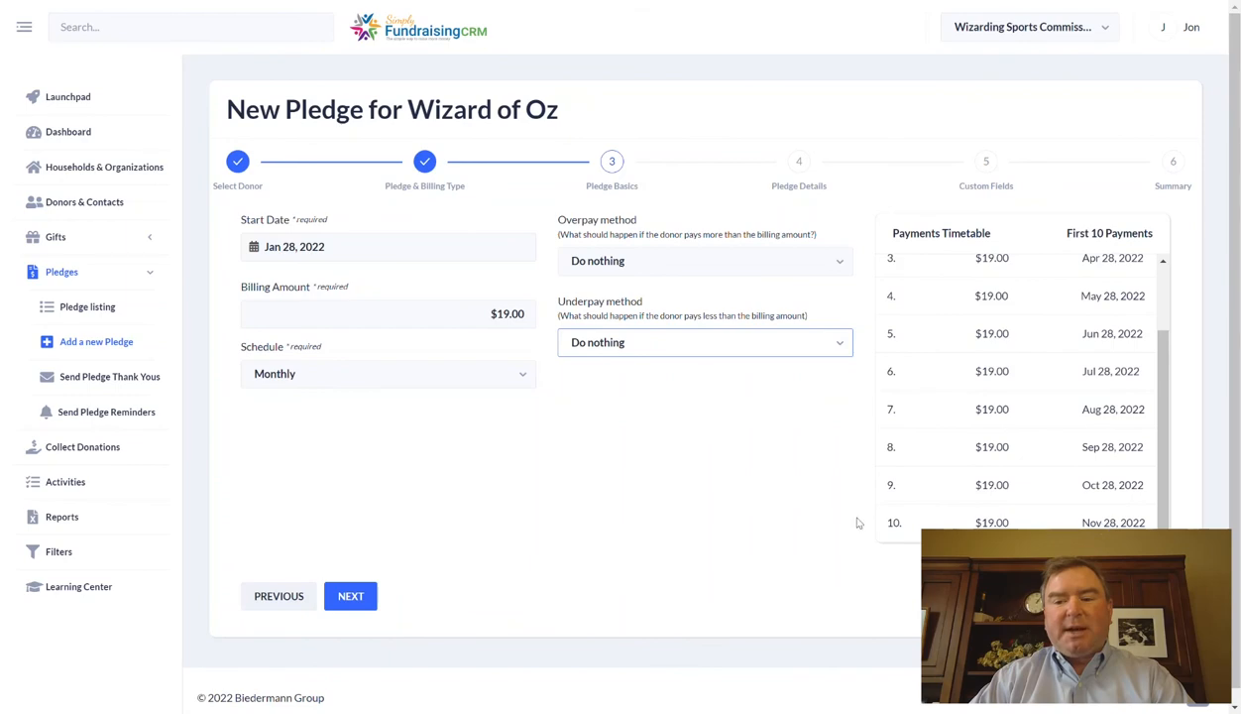
pyautogui.scroll(2, 1081, 396)
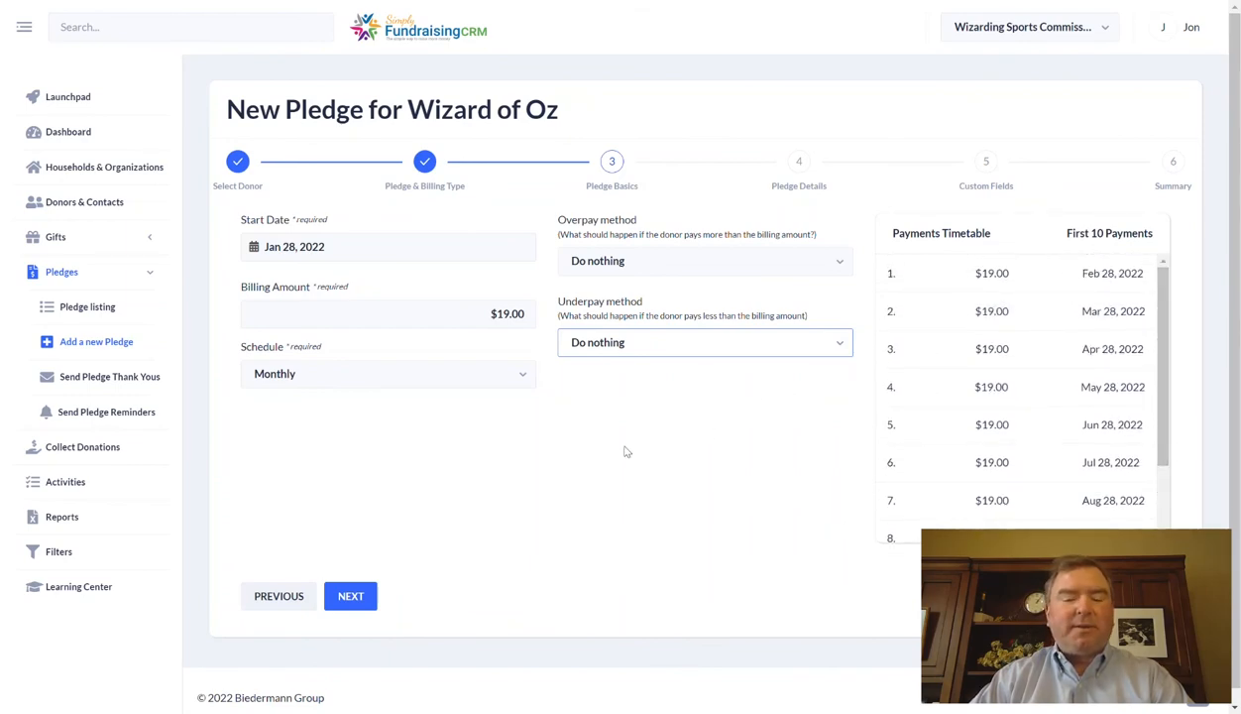
pyautogui.click(373, 602)
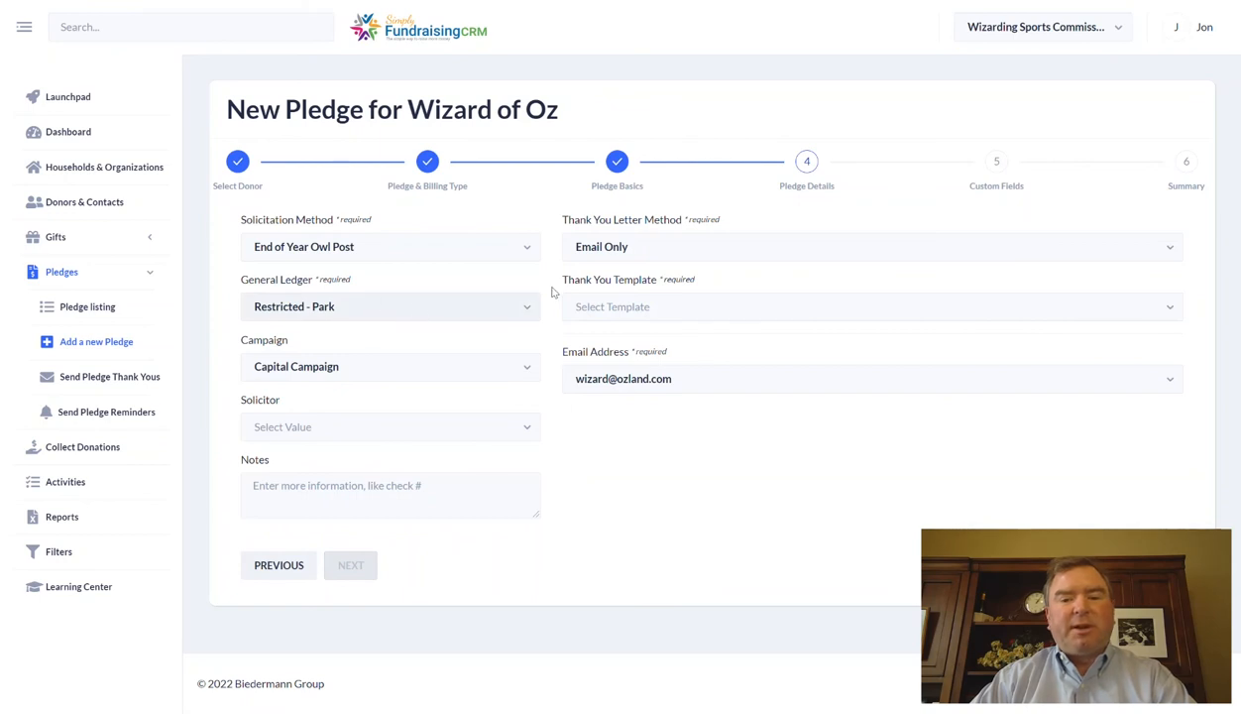
# - Set the thank-you letter method to Letter Only and choose a thank-you template
pyautogui.click(680, 252)
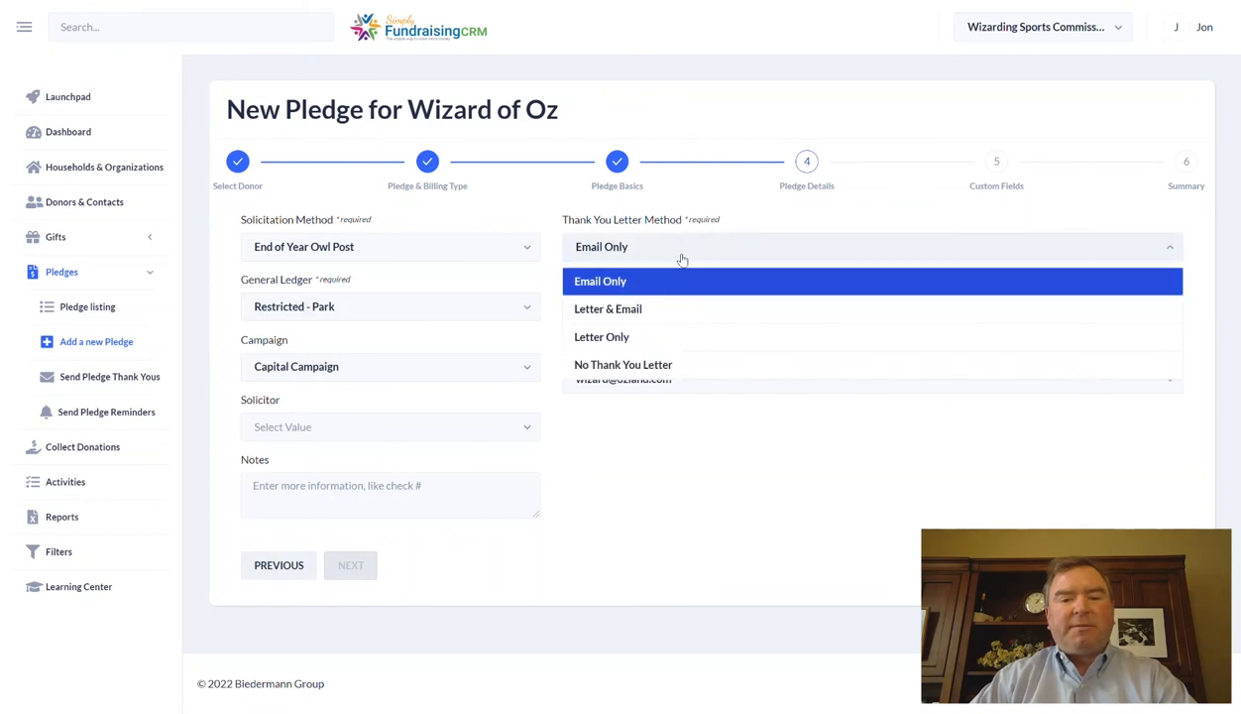
pyautogui.click(621, 337)
pyautogui.click(658, 311)
pyautogui.click(643, 368)
# - Continue through the custom fields to the pledge summary and submit the perpetual pledge
pyautogui.click(357, 570)
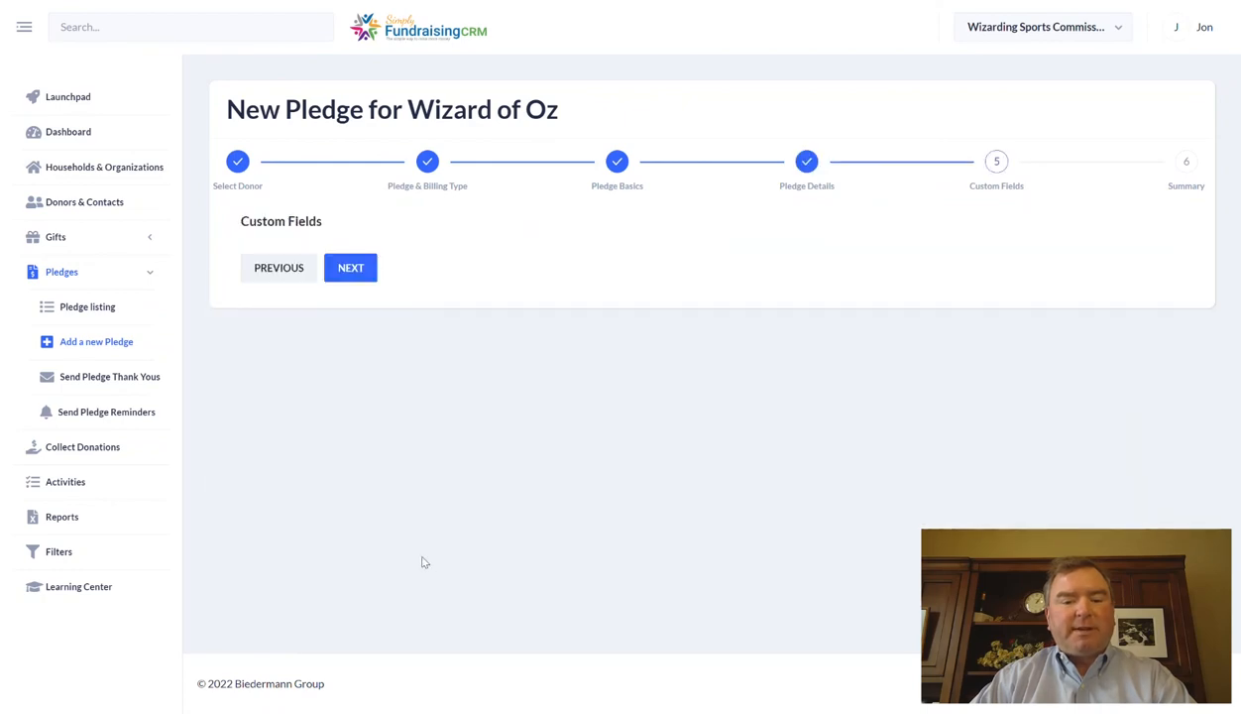
pyautogui.click(357, 273)
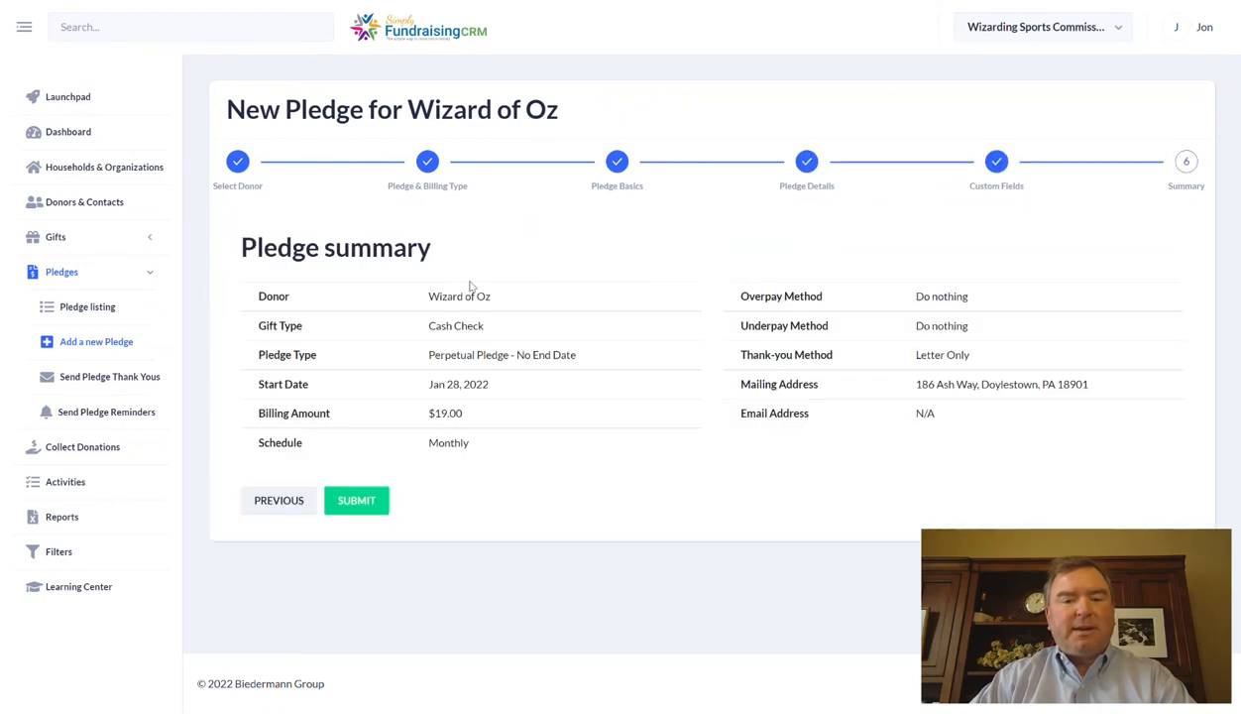
pyautogui.click(359, 500)
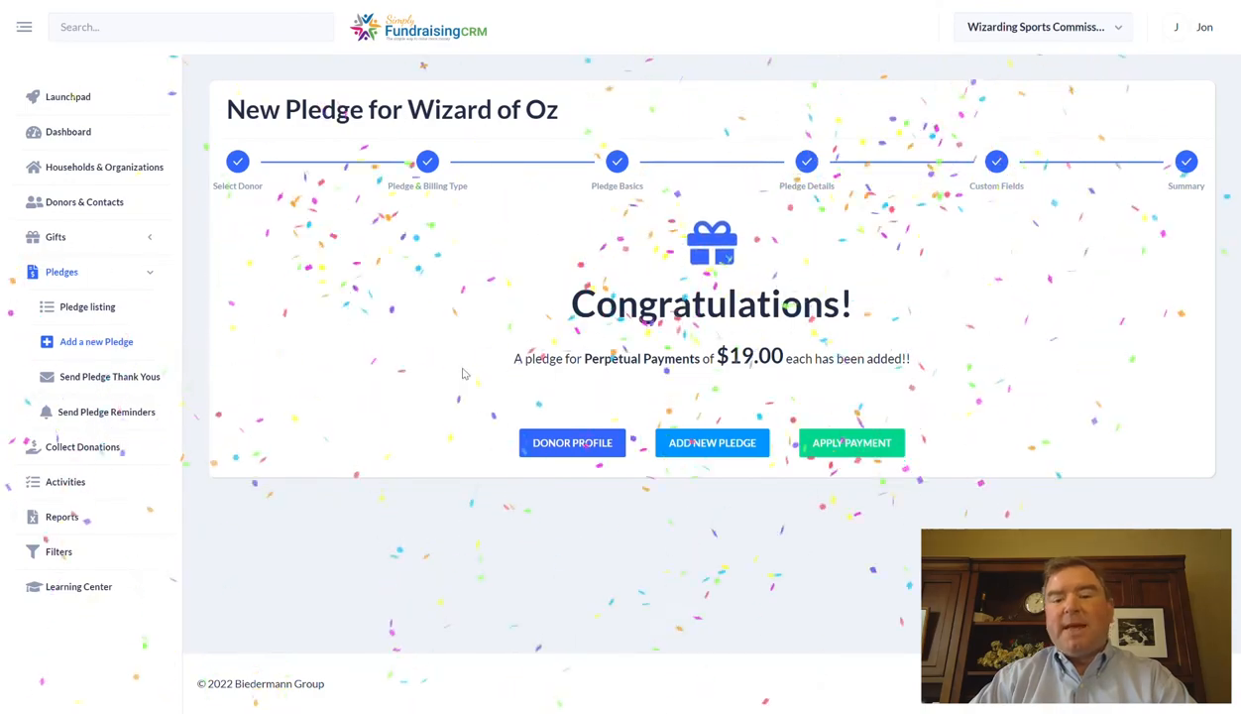